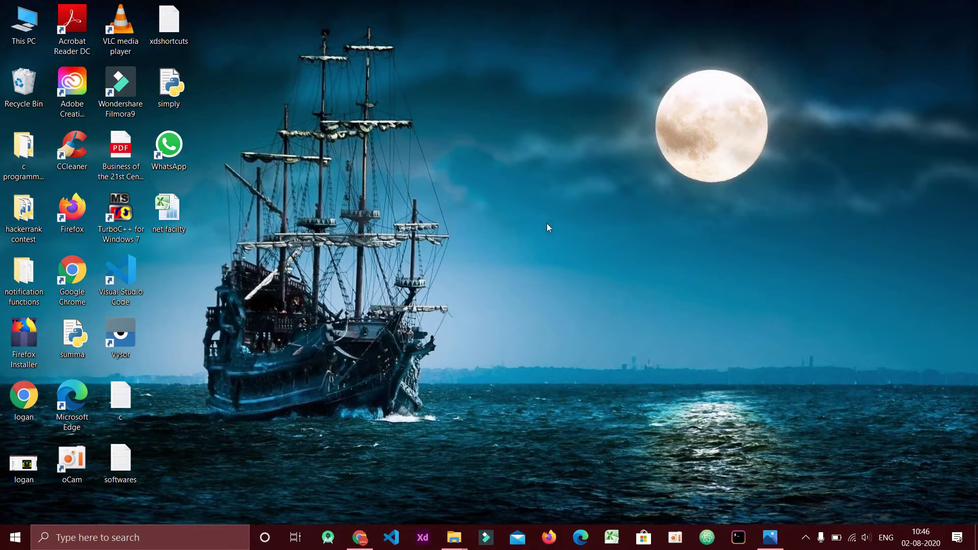
- Search the web in Chrome for "java jdk download" and open Oracle's JDK download page for Java SE 14
click(360, 539)
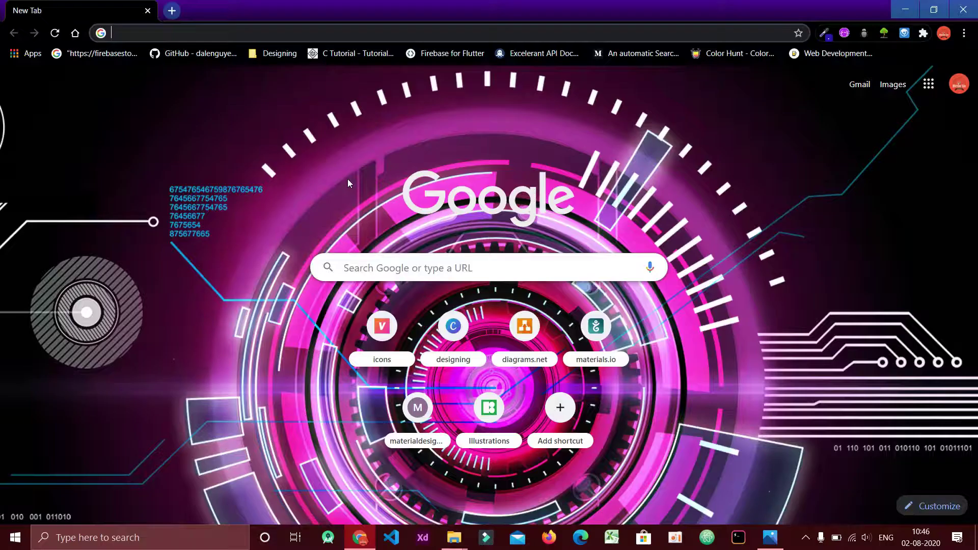
click(277, 34)
text(java jdk download)
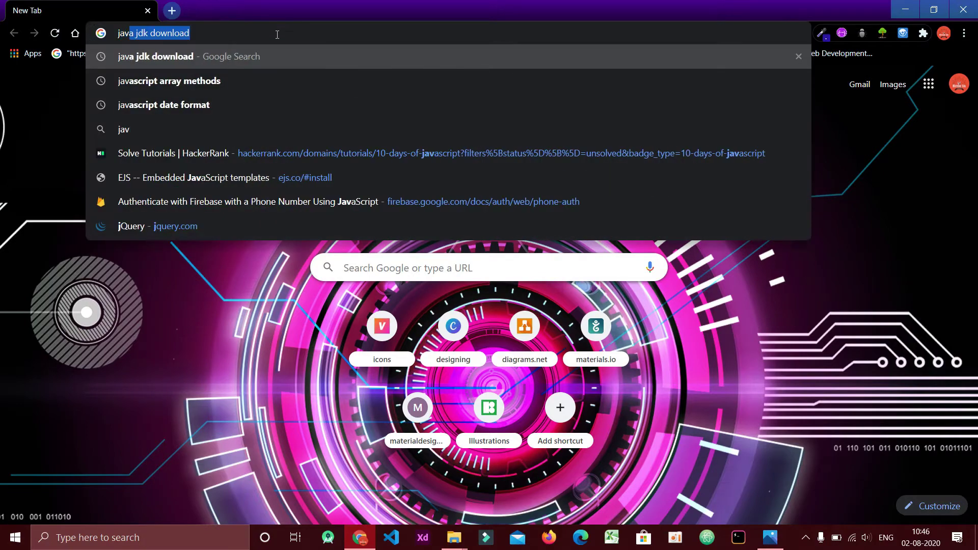
key(Return)
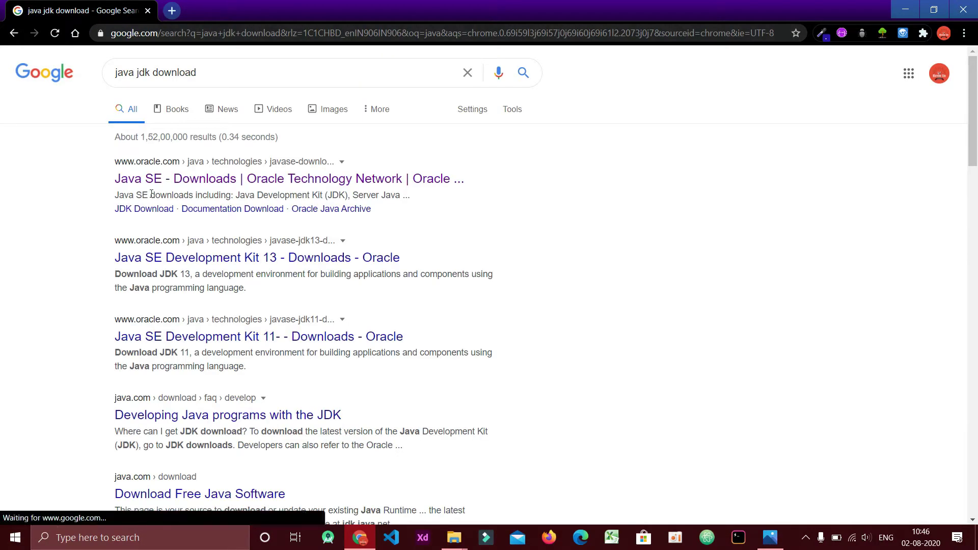
click(267, 179)
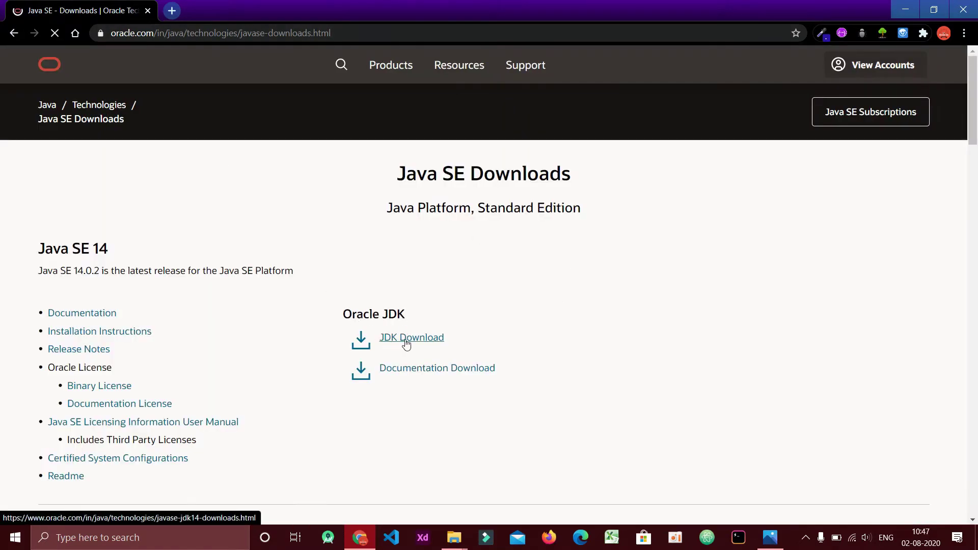
click(430, 342)
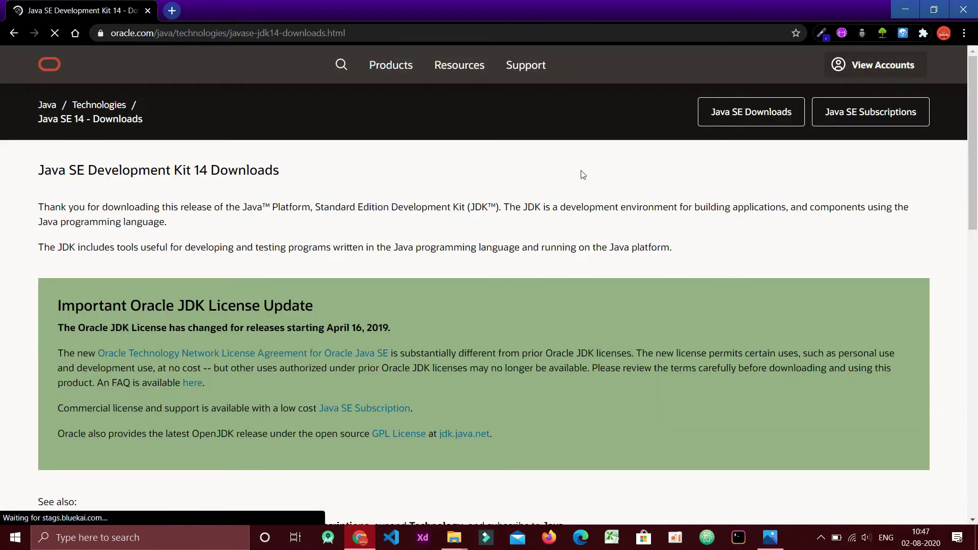
- Request the Windows x64 Installer jdk-14.0.2_windows-x64_bin.exe, accept the Oracle license agreement, and dismiss the download prompt
scroll(362, 277, down, 1)
scroll(362, 277, down, 7)
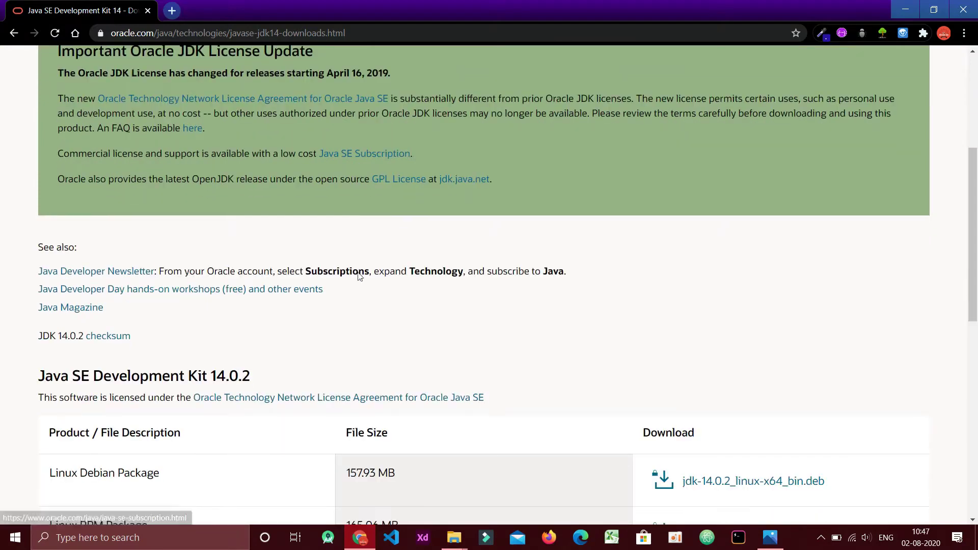
scroll(457, 270, down, 3)
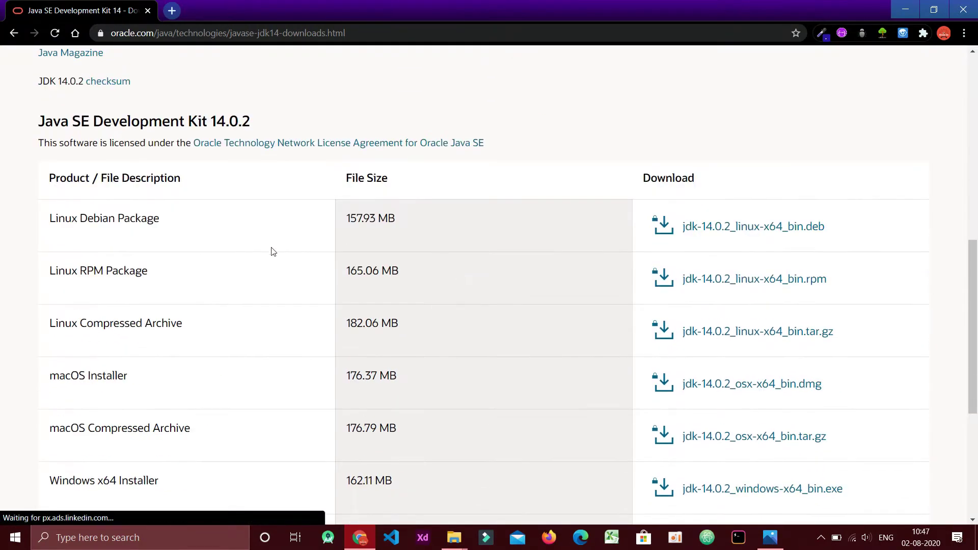
scroll(234, 260, down, 4)
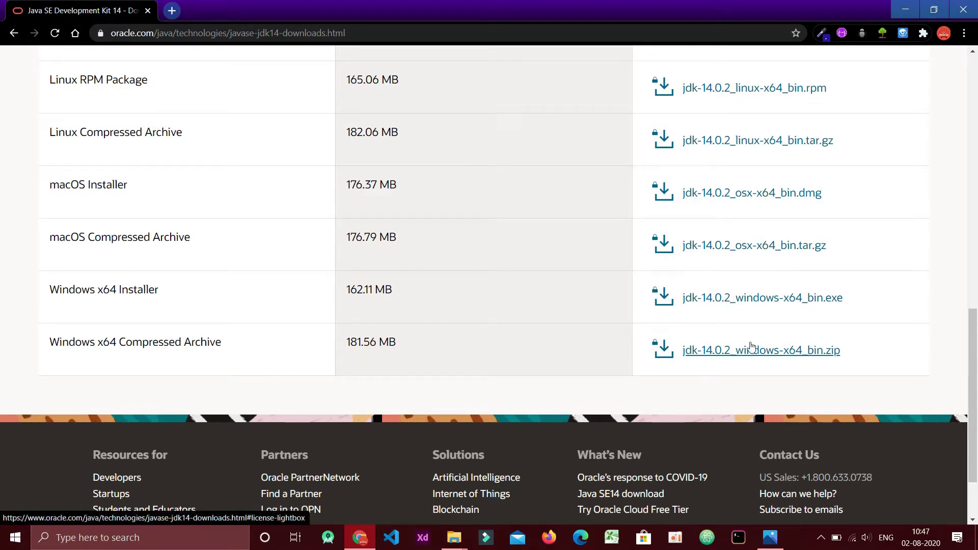
click(748, 301)
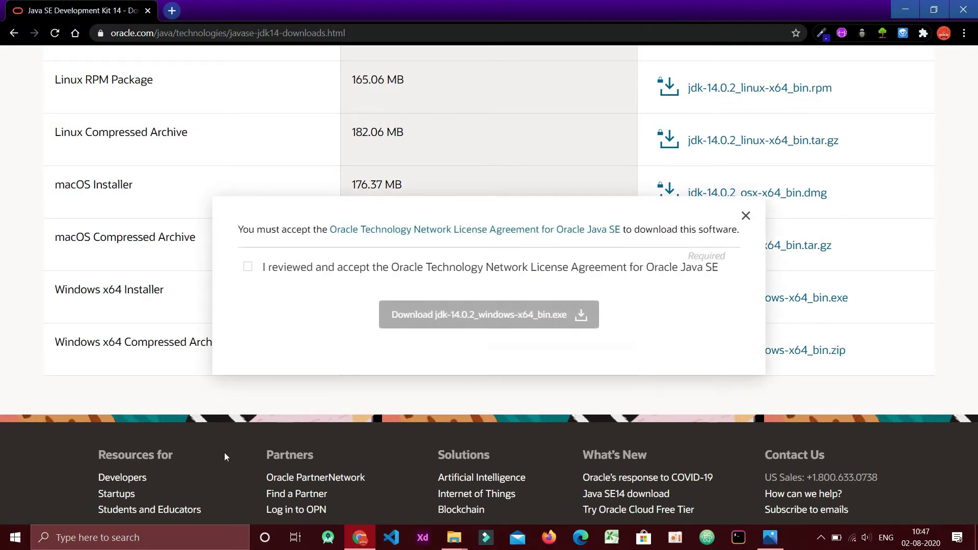
click(249, 268)
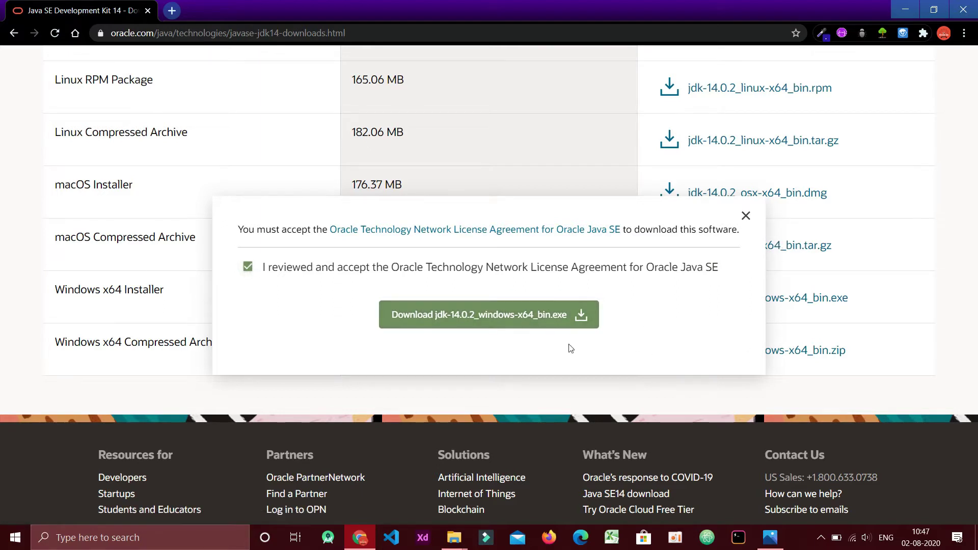
click(745, 217)
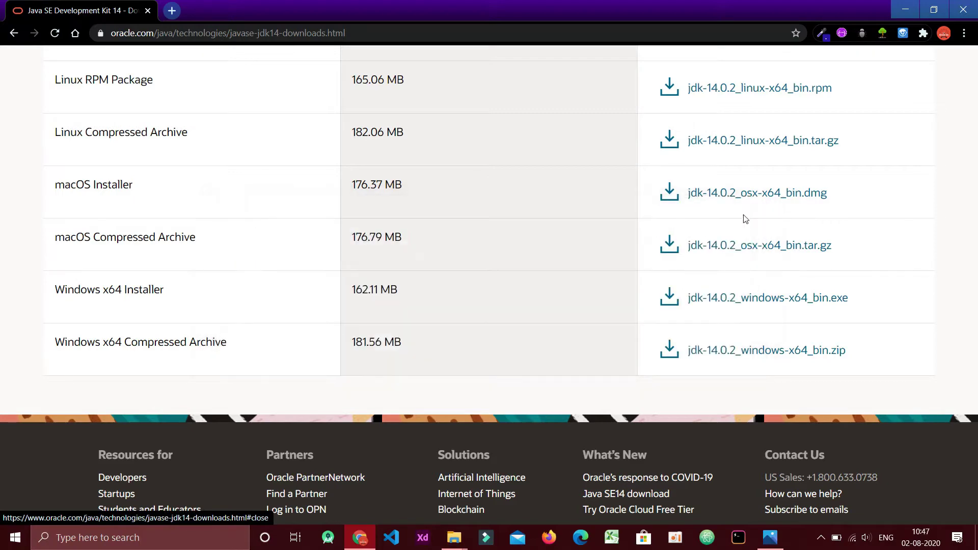
click(905, 13)
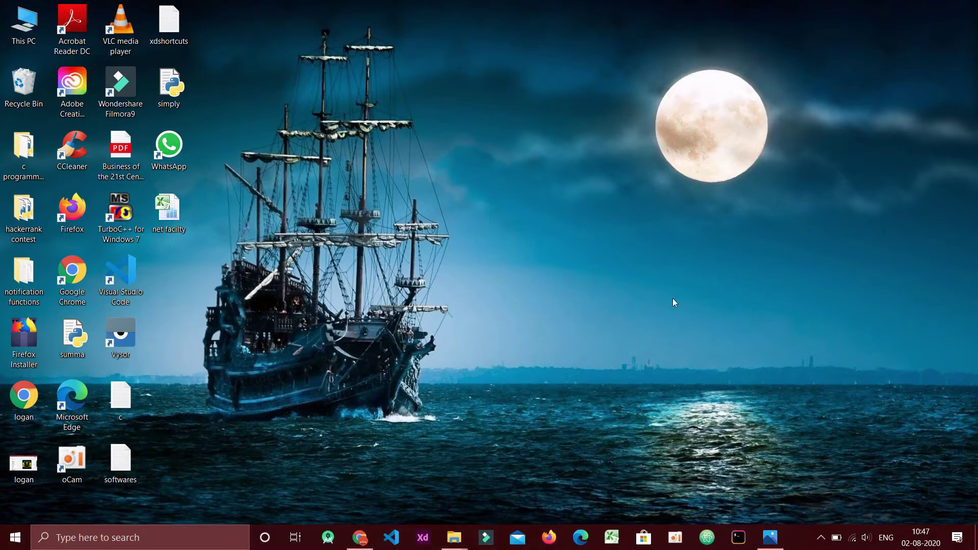
- Switch to File Explorer and open the folder C:\Program Files\Java\jdk-14\bin
mouse_move(454, 537)
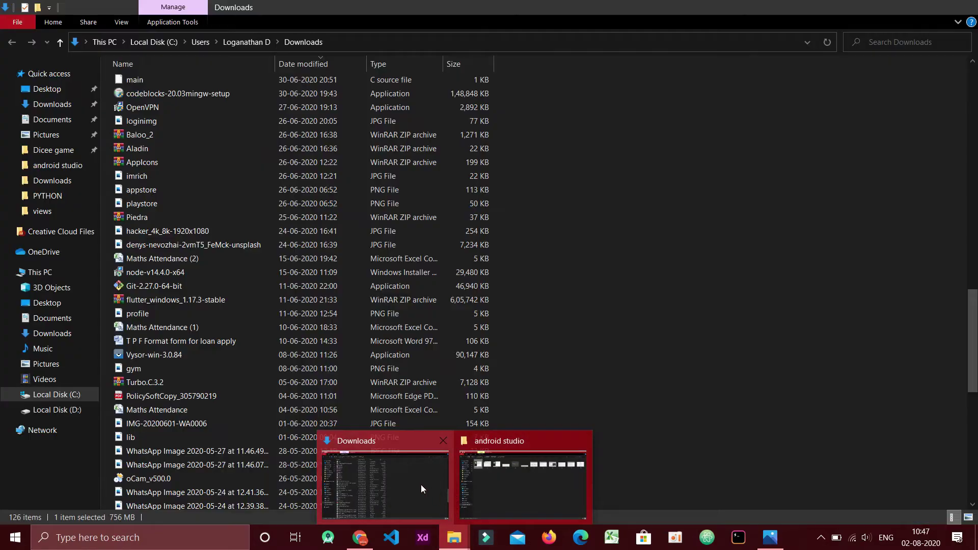
click(421, 485)
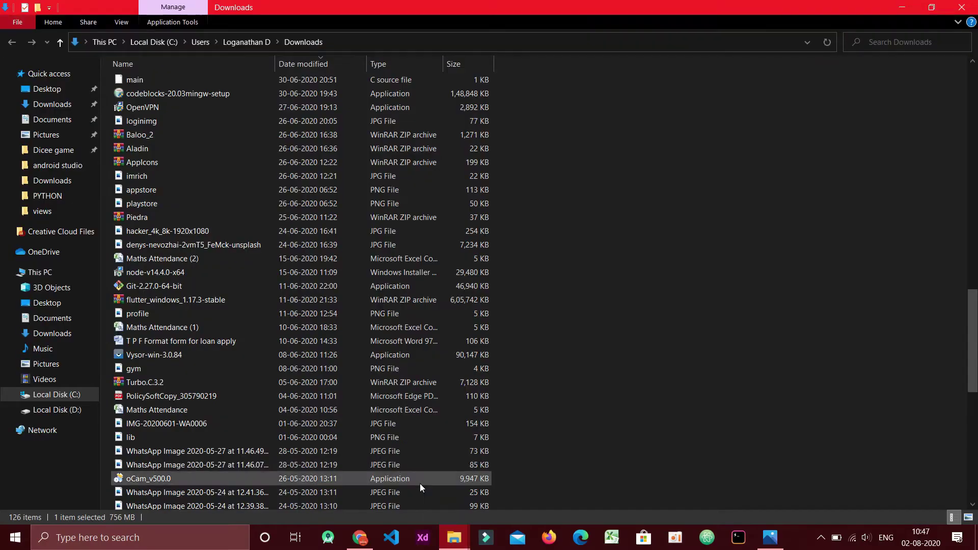
click(75, 395)
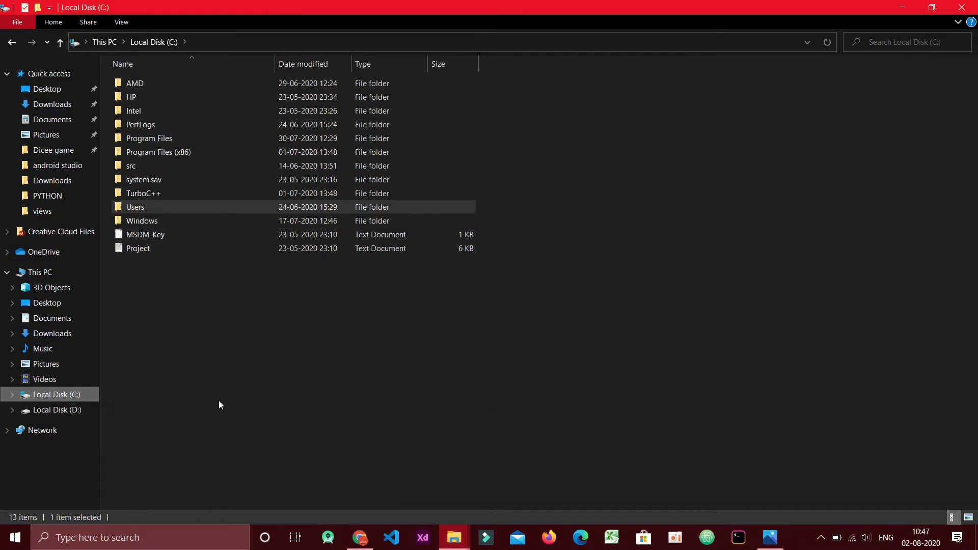
double_click(214, 134)
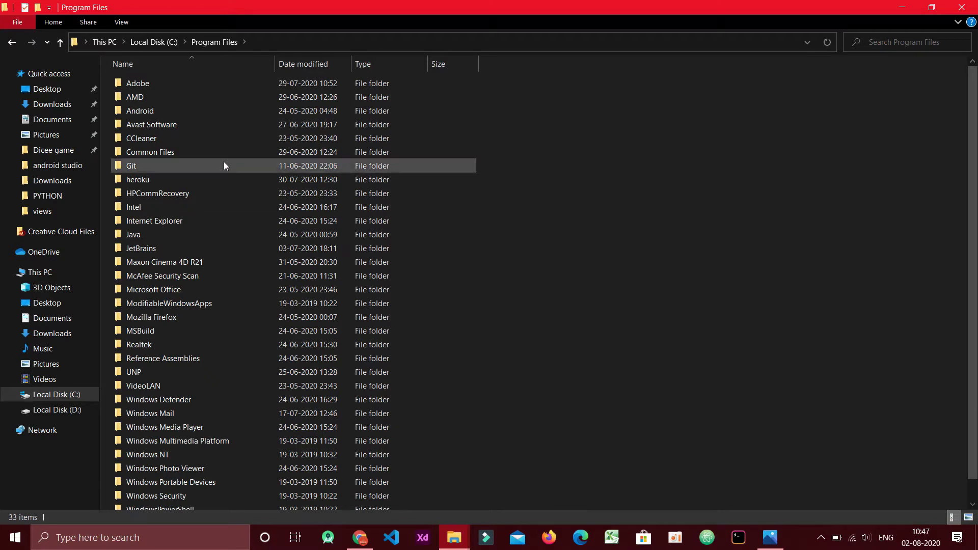
click(152, 233)
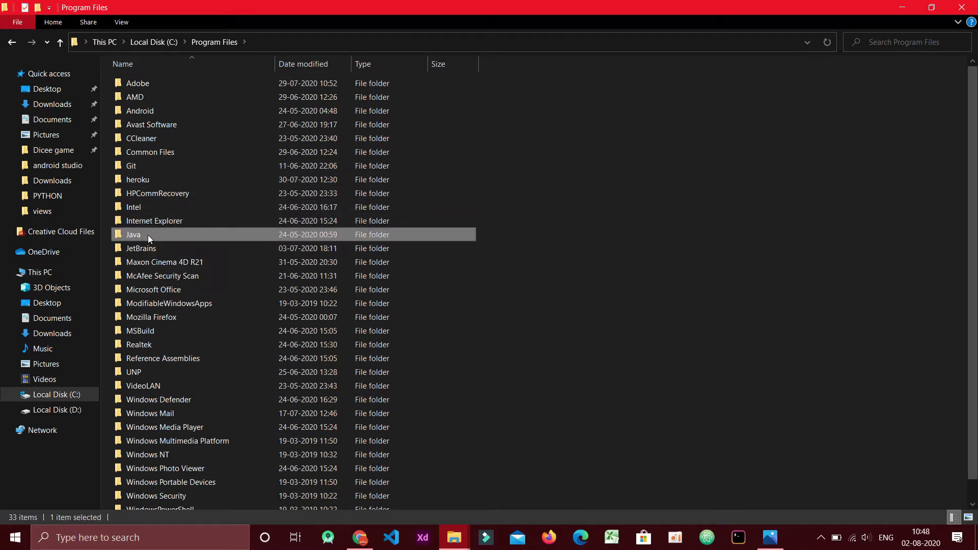
double_click(148, 234)
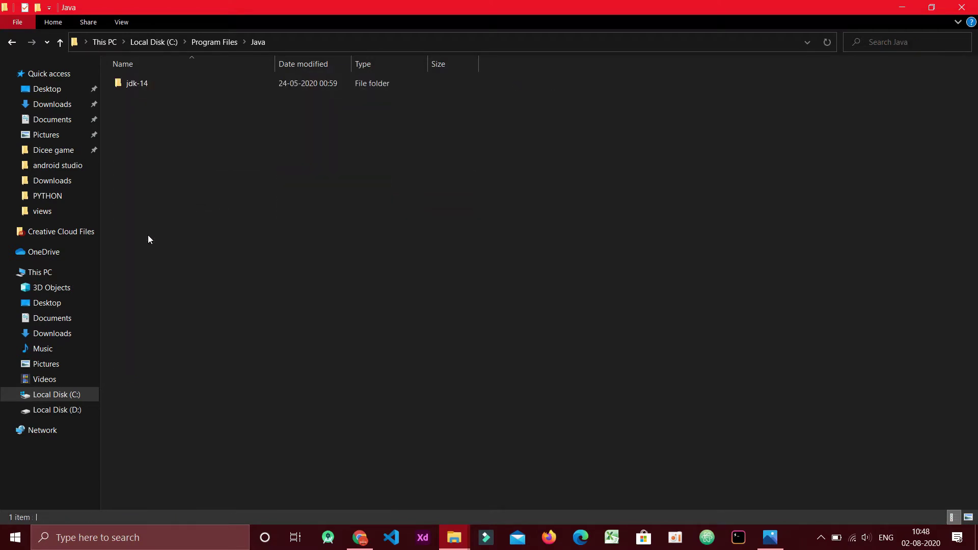
double_click(172, 83)
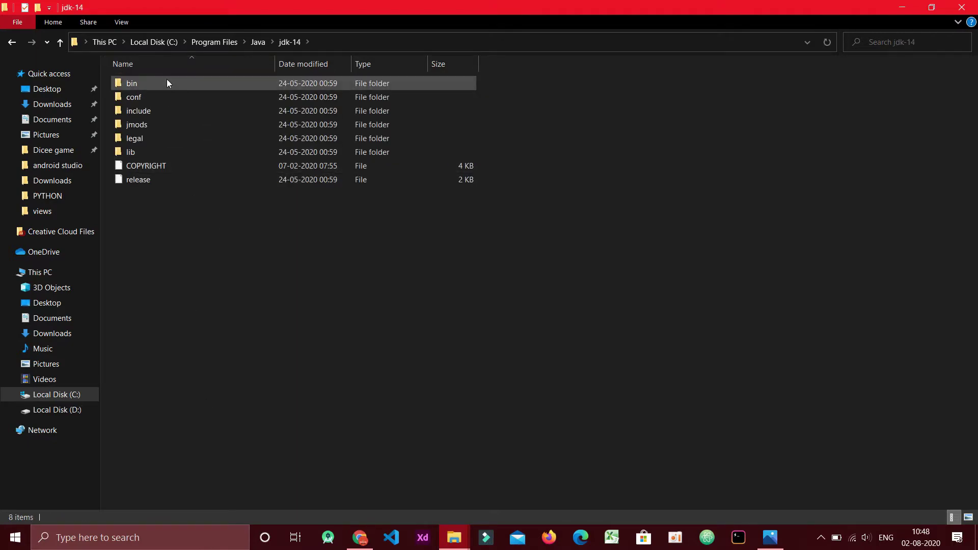
double_click(167, 82)
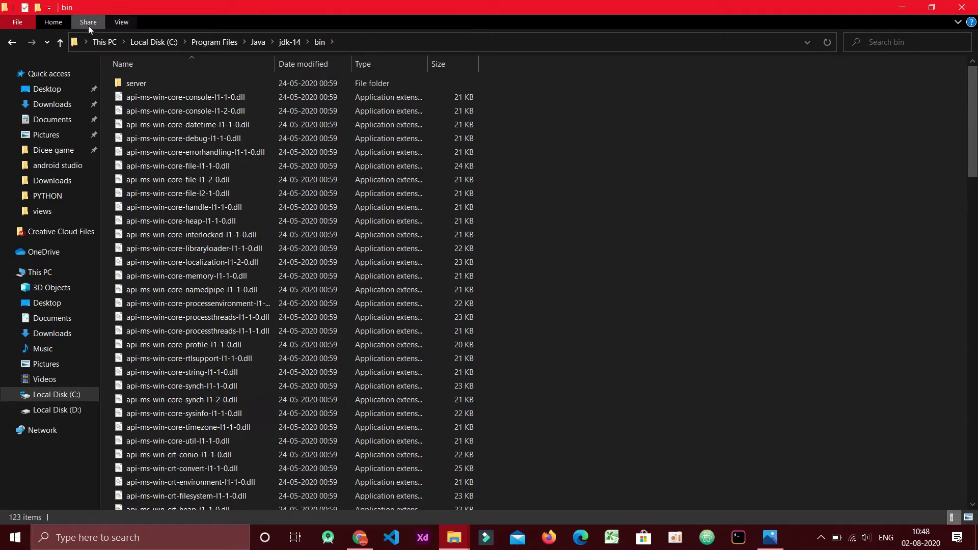
- Copy the full path of the JDK's bin folder, C:\Program Files\Java\jdk-14\bin, and minimize File Explorer
click(360, 42)
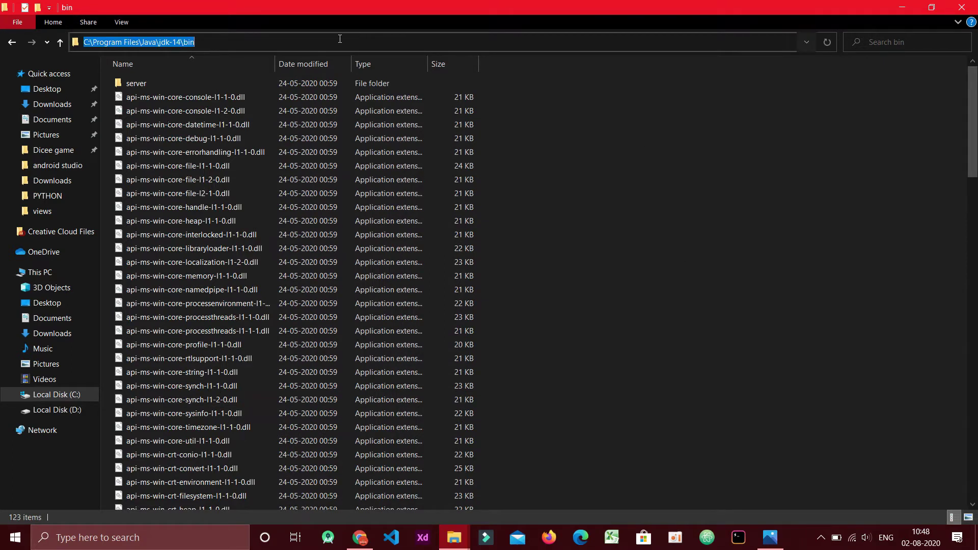
right_click(283, 41)
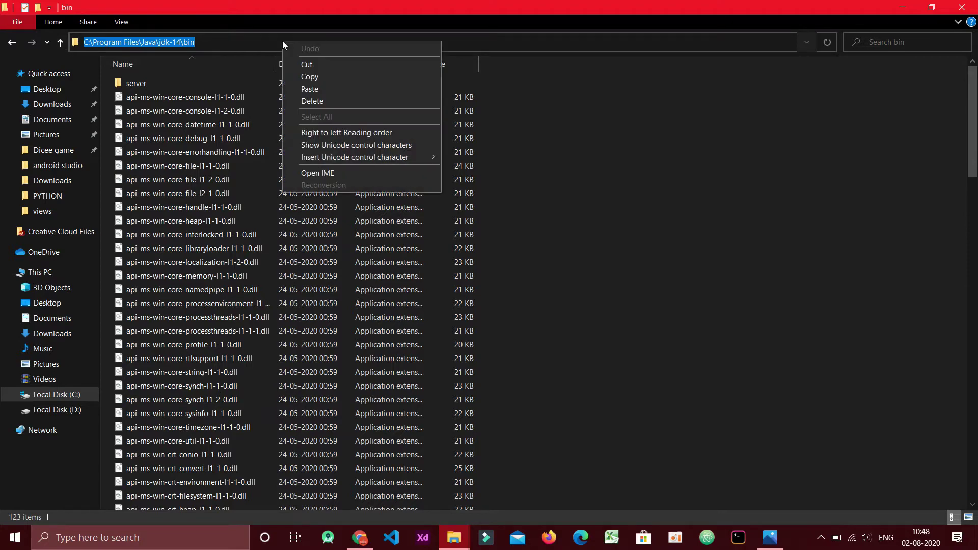
click(290, 73)
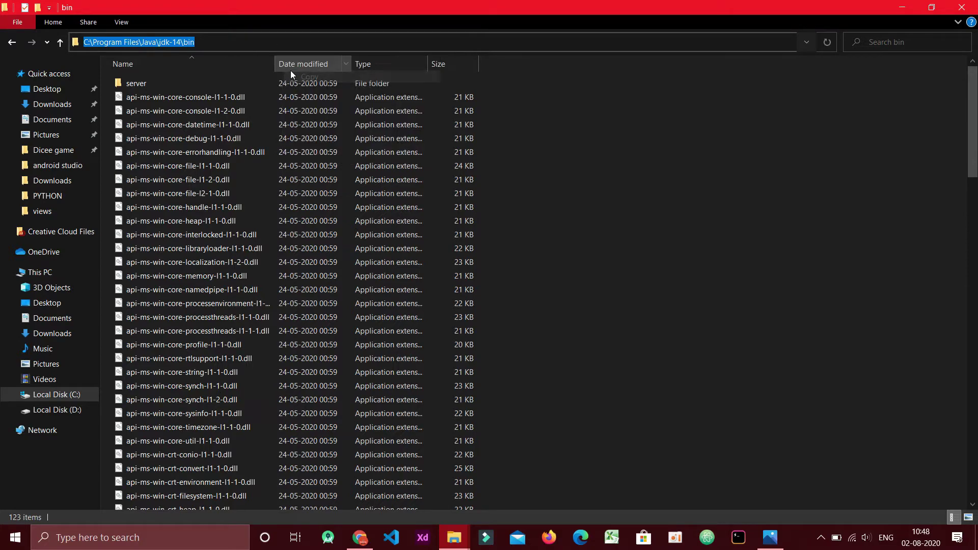
click(902, 8)
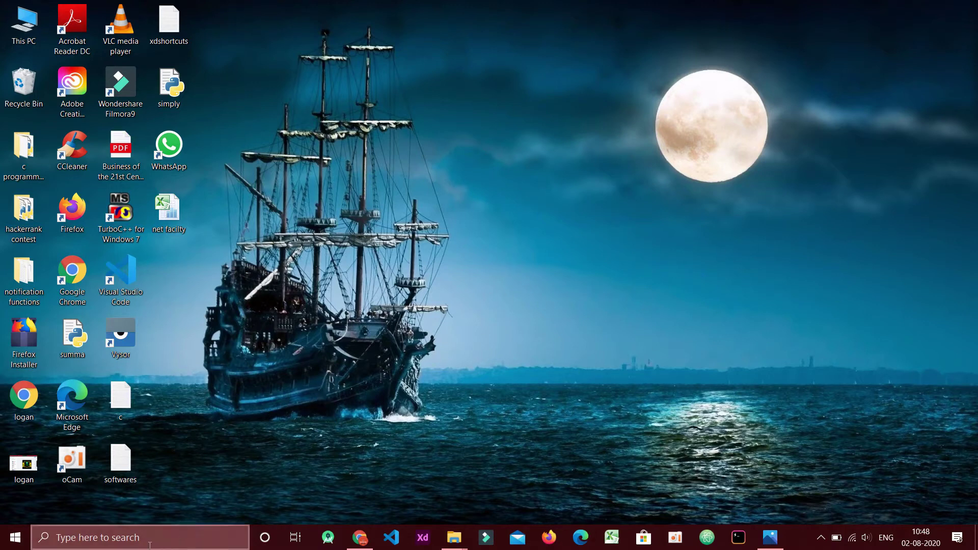
click(128, 539)
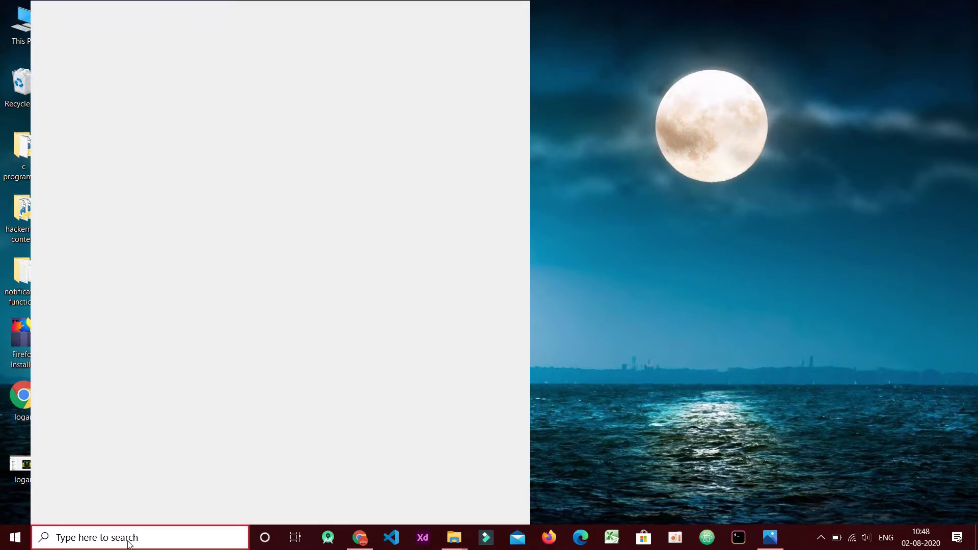
text(env)
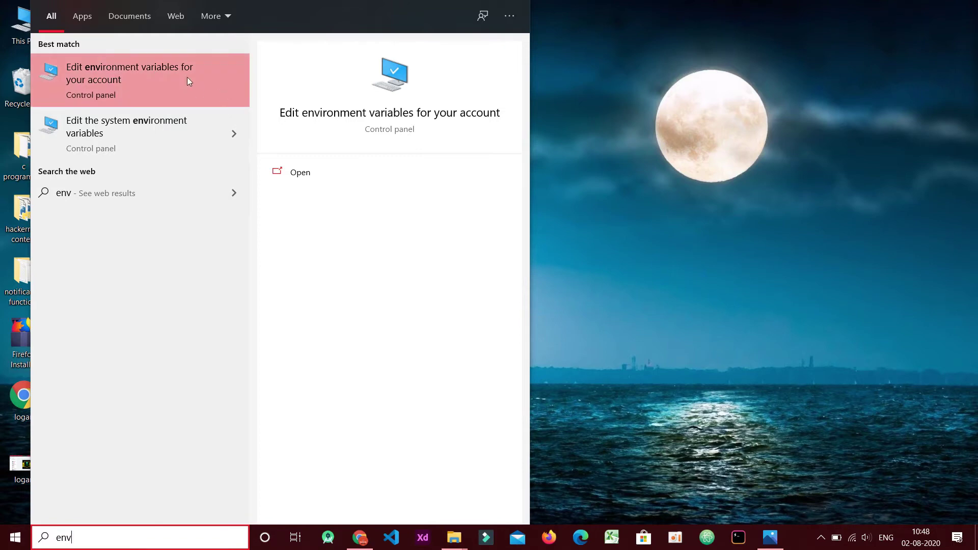
click(157, 78)
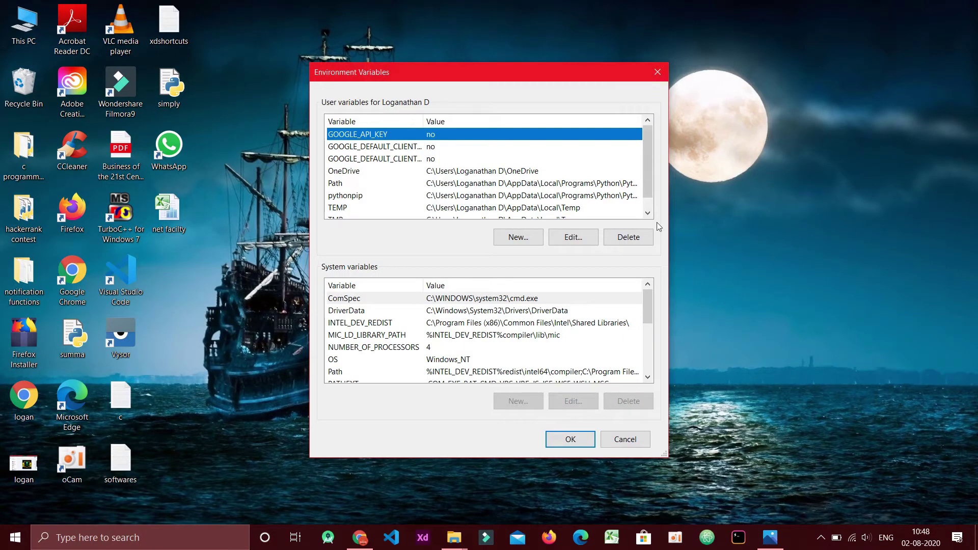
scroll(624, 338, down, 1)
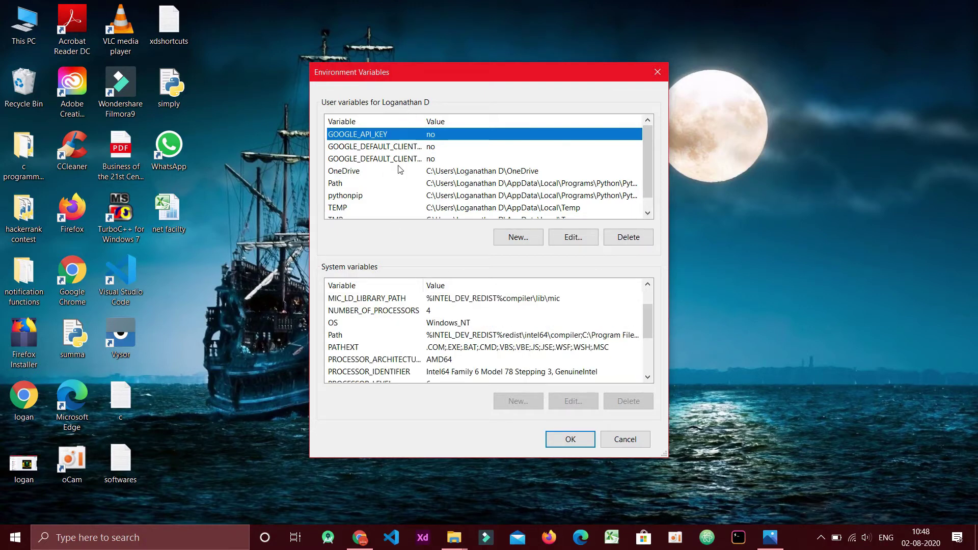
scroll(399, 167, down, 1)
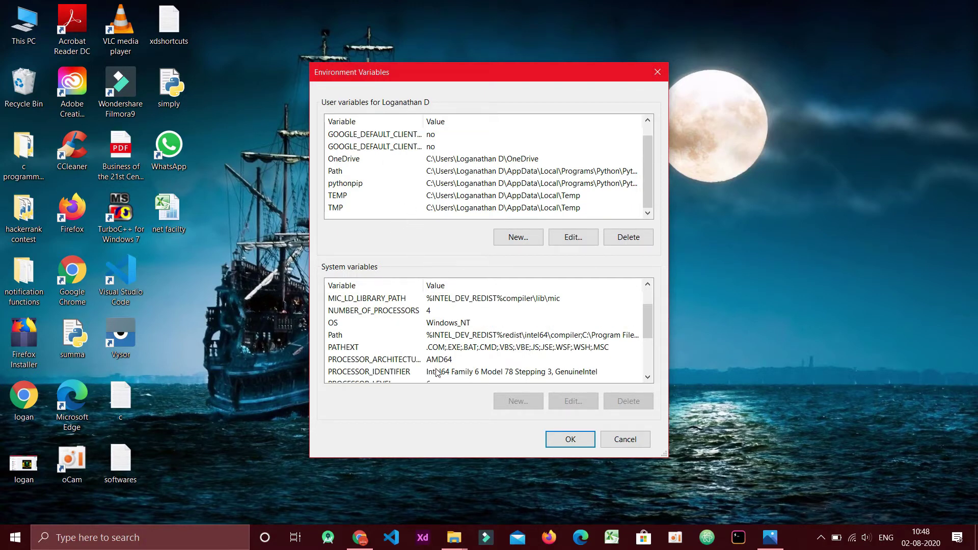
scroll(432, 363, down, 1)
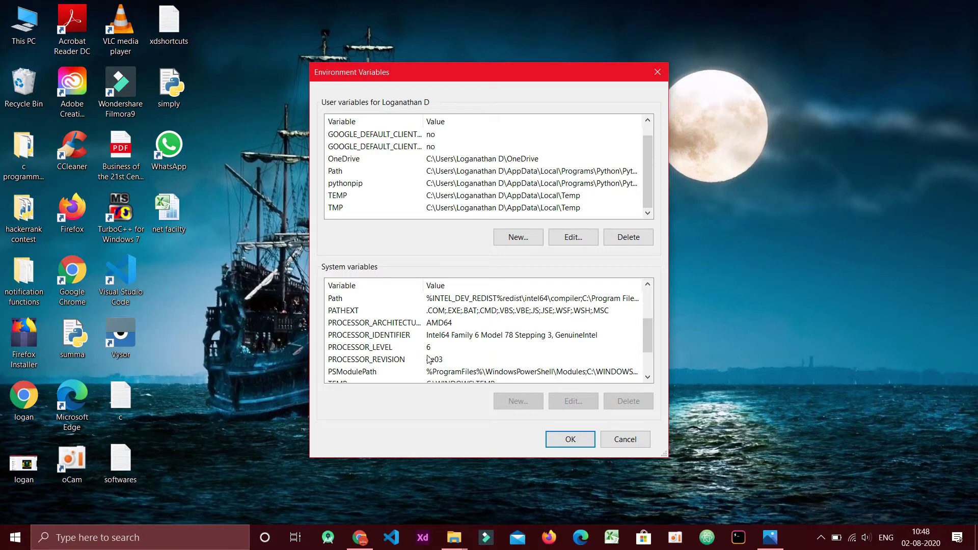
click(373, 299)
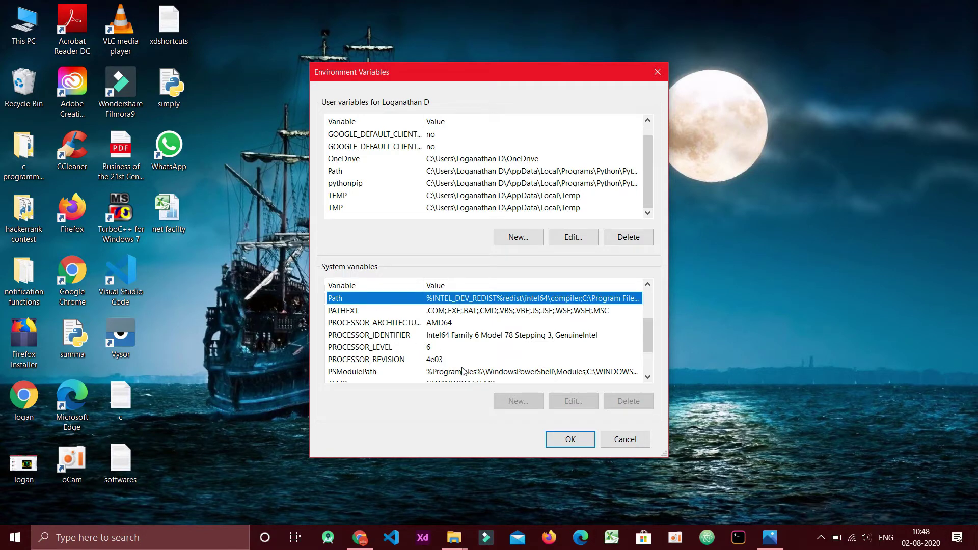
click(560, 441)
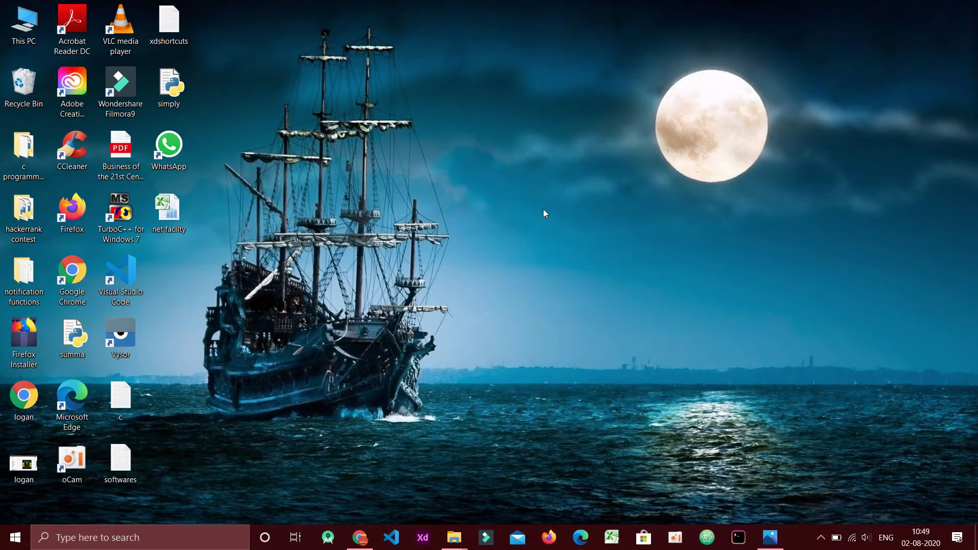
- Search Windows for "env" and open the settings for editing the system environment variables
click(179, 539)
text(e)
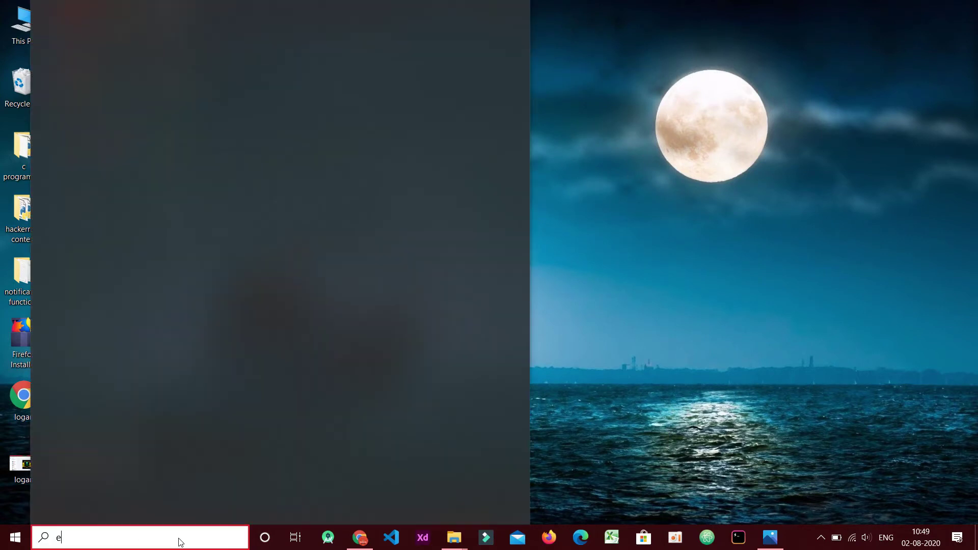
text(nv)
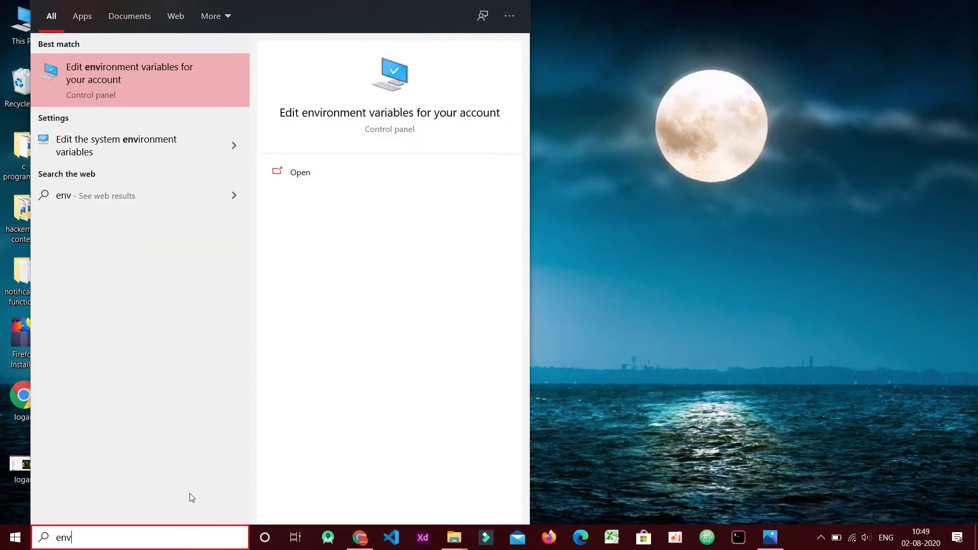
click(158, 147)
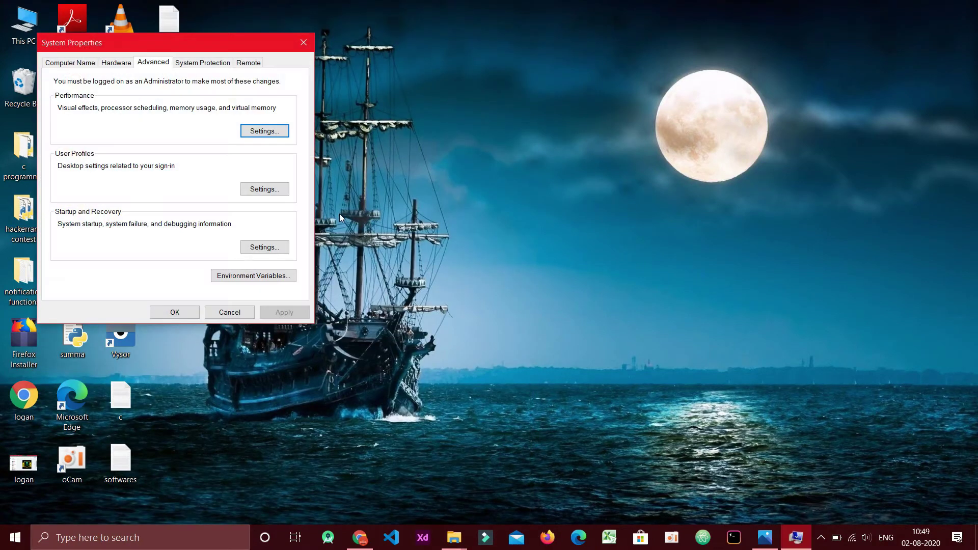
- Open the environment variables and inspect the entries of the system Path variable, leaving them unedited
click(233, 275)
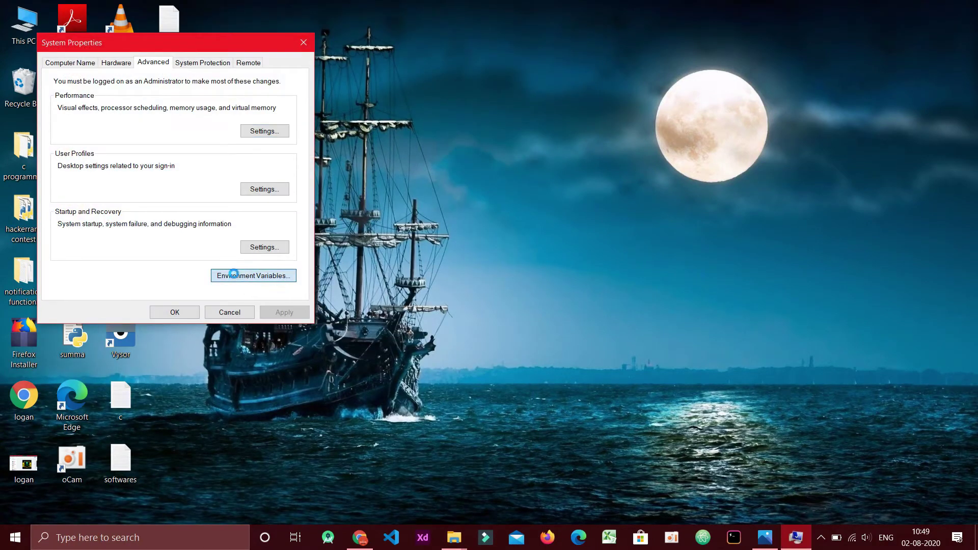
scroll(550, 217, down, 1)
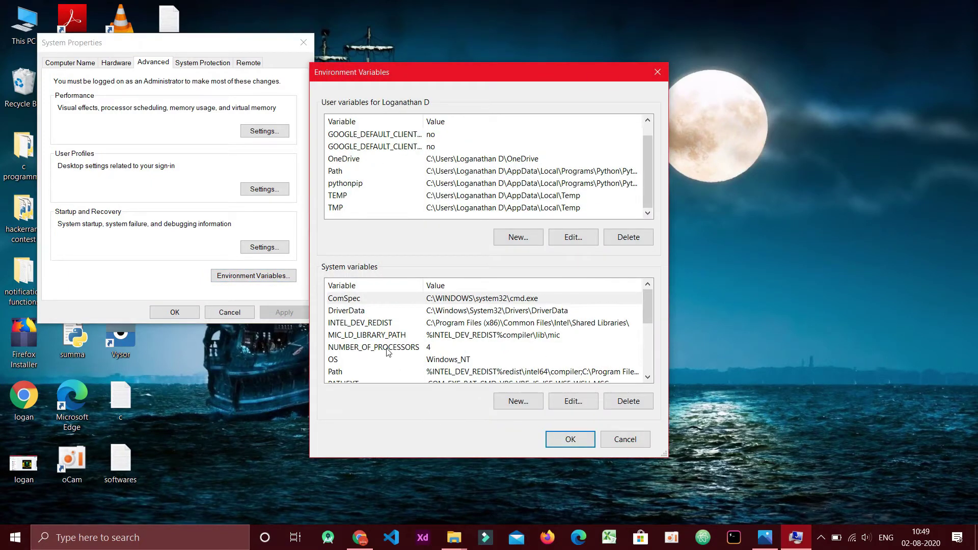
click(363, 372)
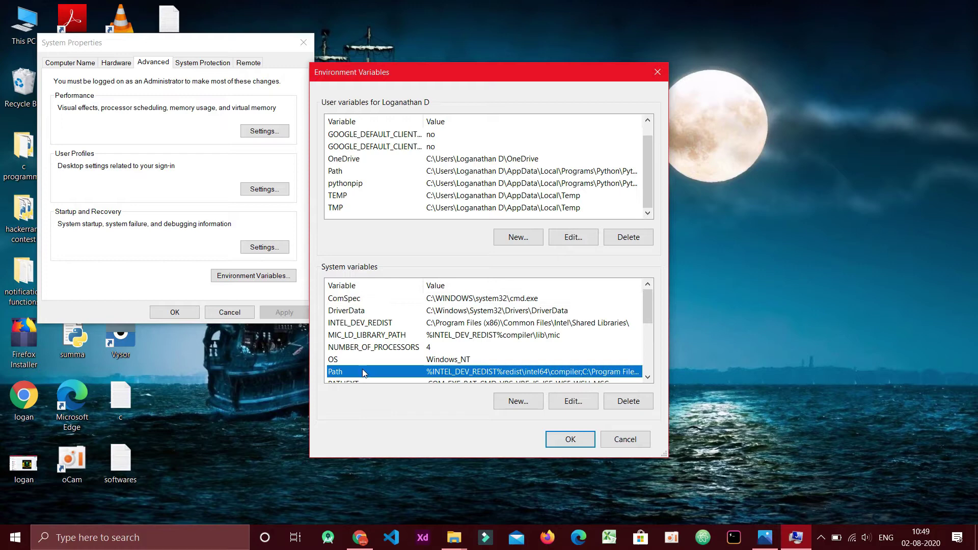
click(519, 401)
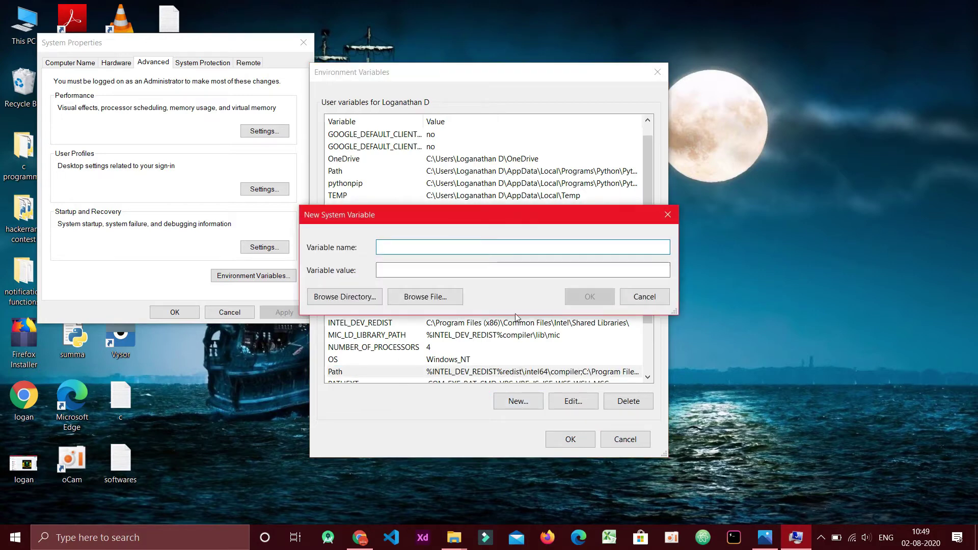
click(644, 298)
click(367, 373)
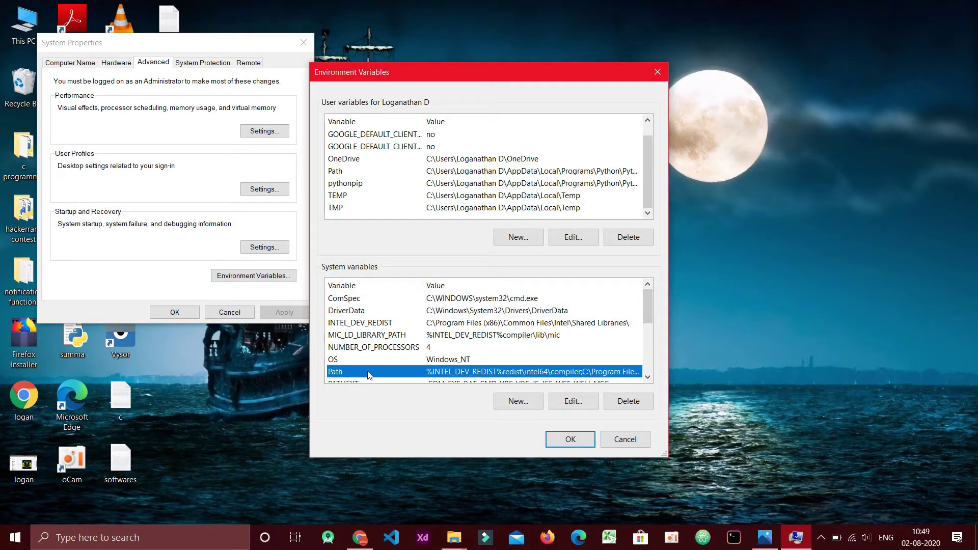
click(565, 404)
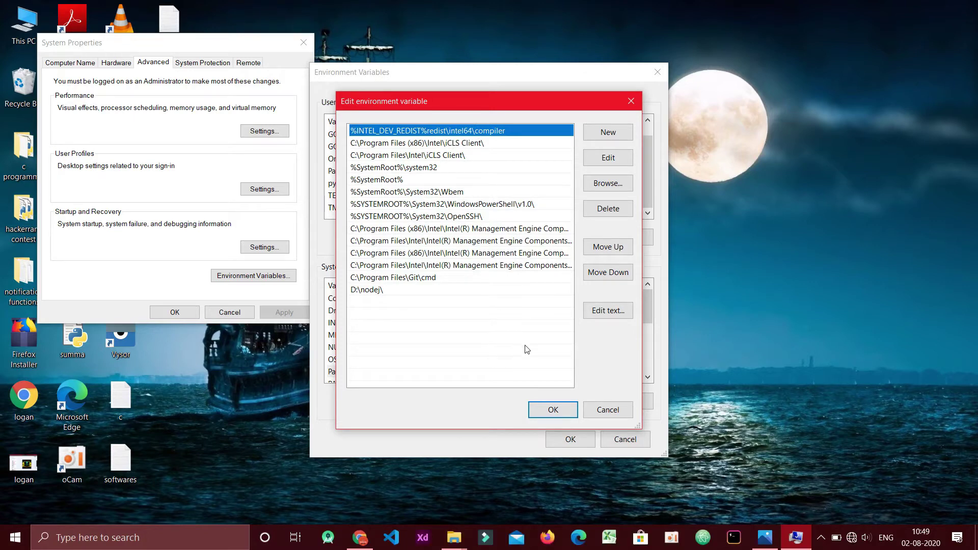
click(606, 409)
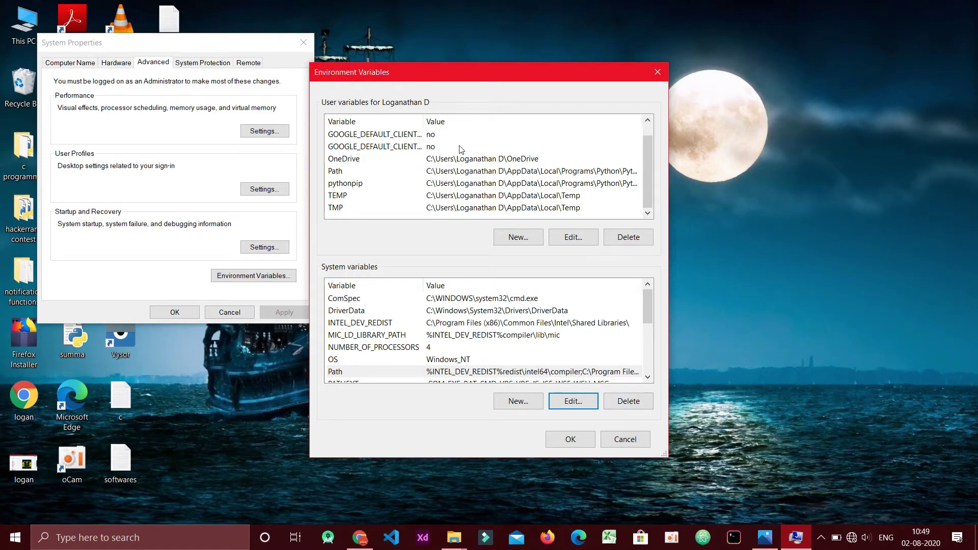
- Inspect the entries of the user-level Path variable and close its editor without changes
click(351, 173)
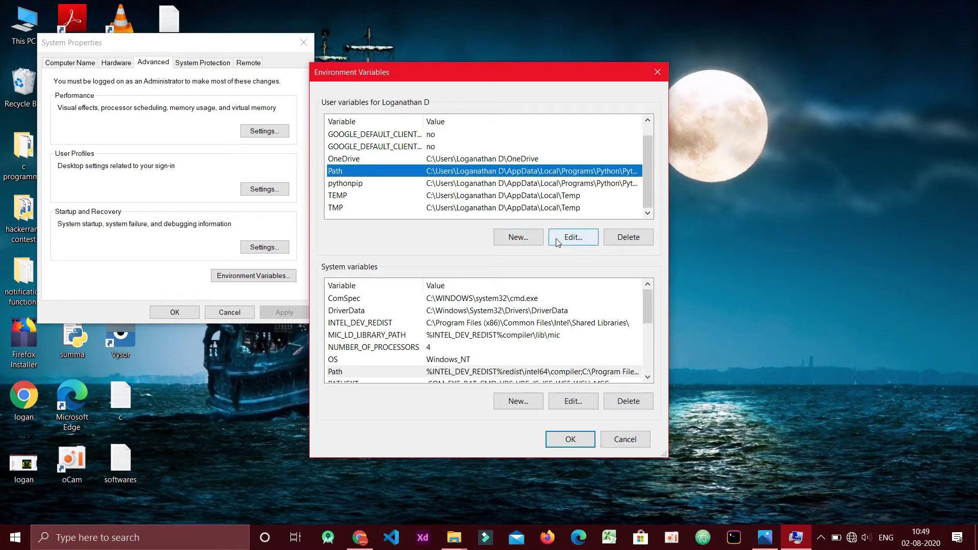
click(573, 238)
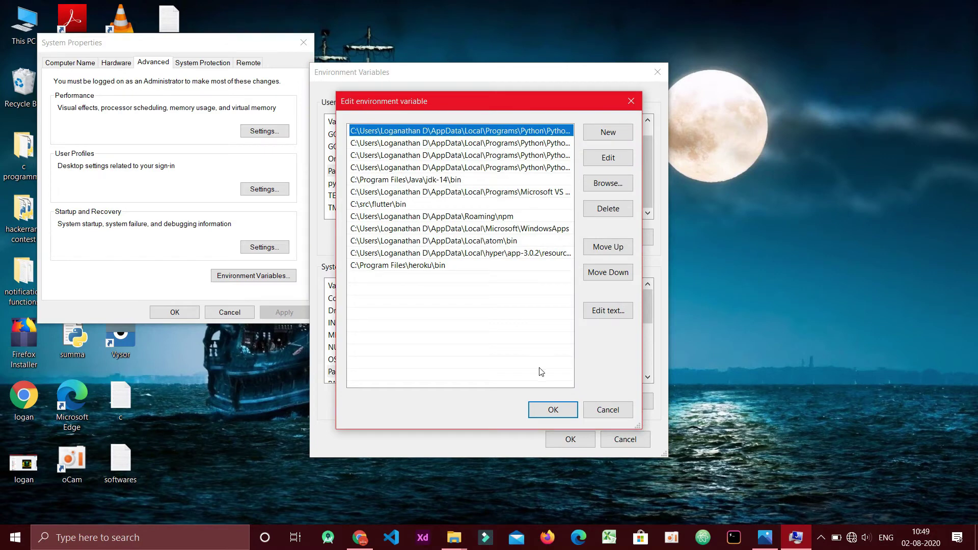
click(599, 409)
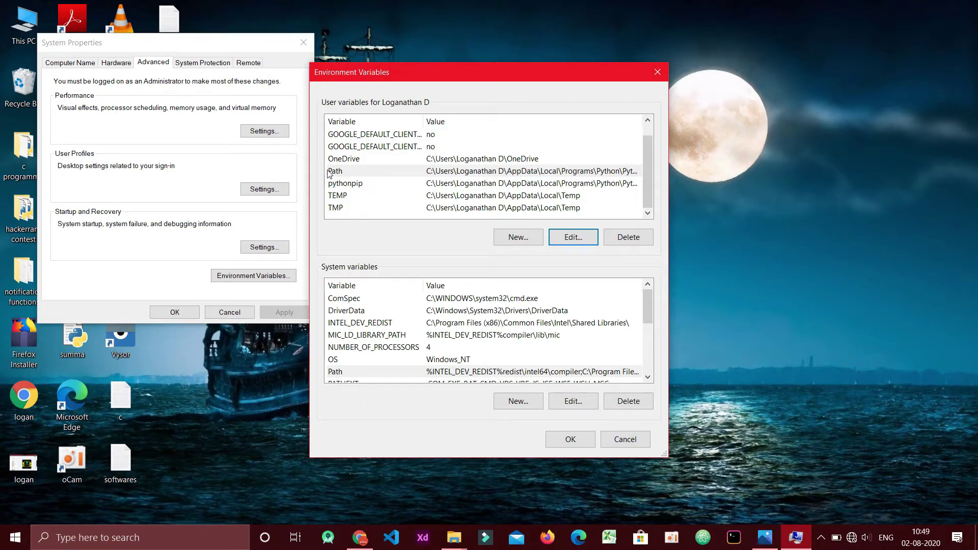
- Draft a new user variable named path with the value C:\Program Files\Java\jdk-14\bin, discard it and close the system settings dialogs
click(345, 171)
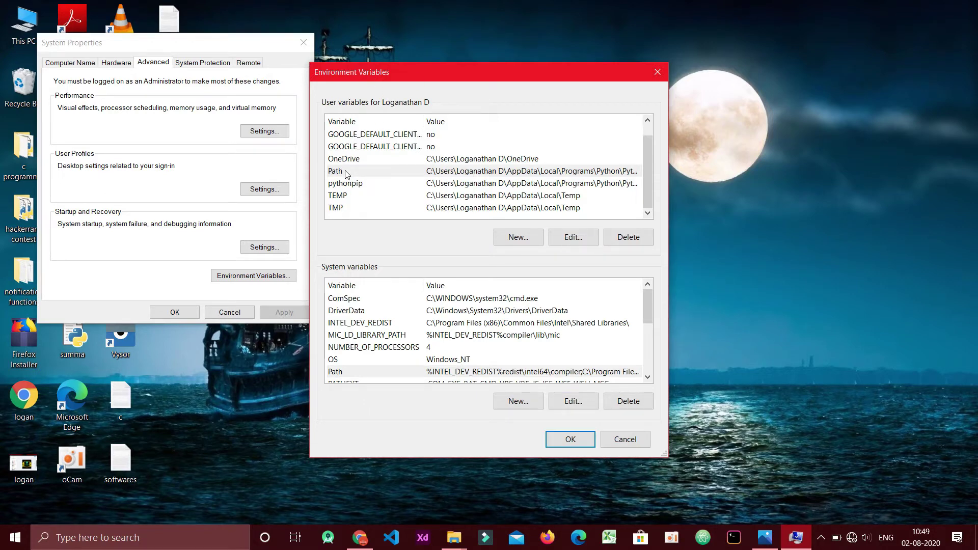
click(499, 237)
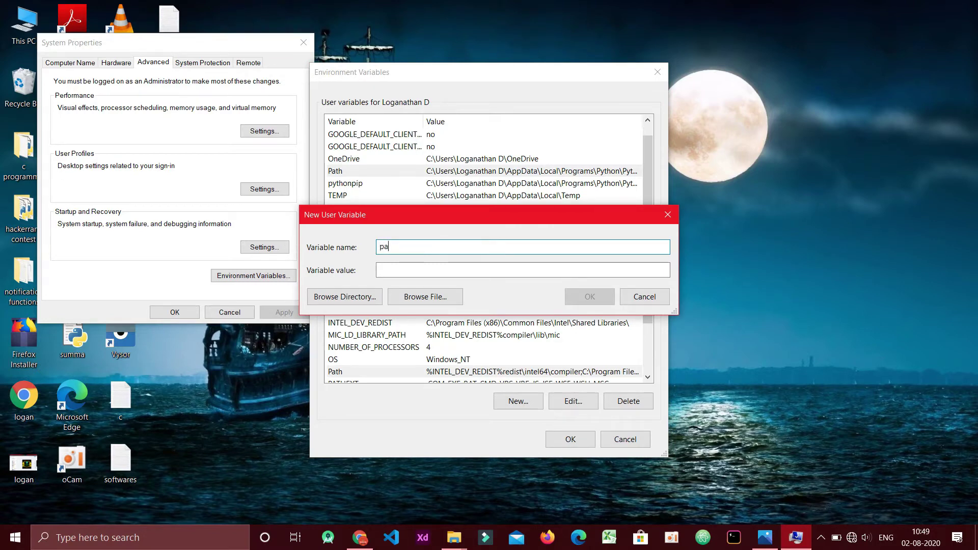
click(388, 272)
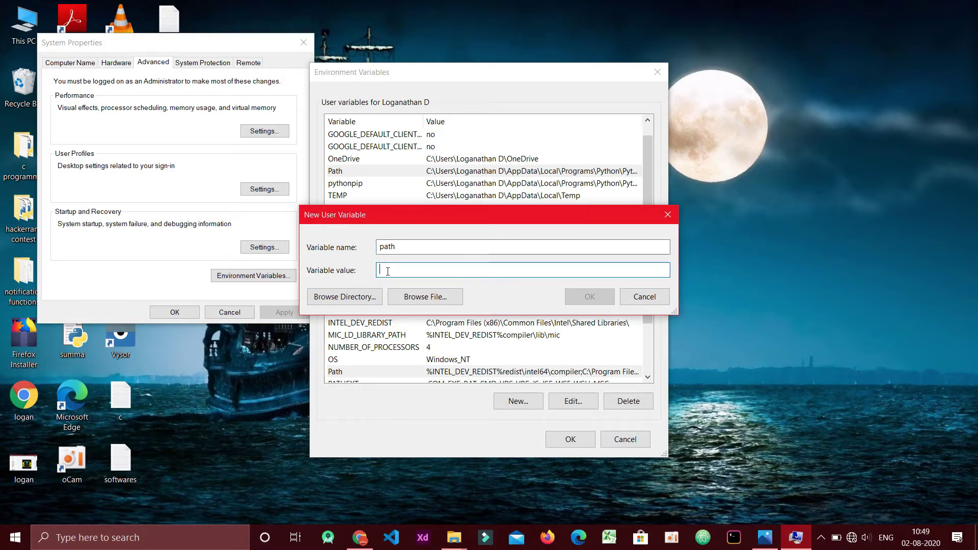
key(ctrl+v)
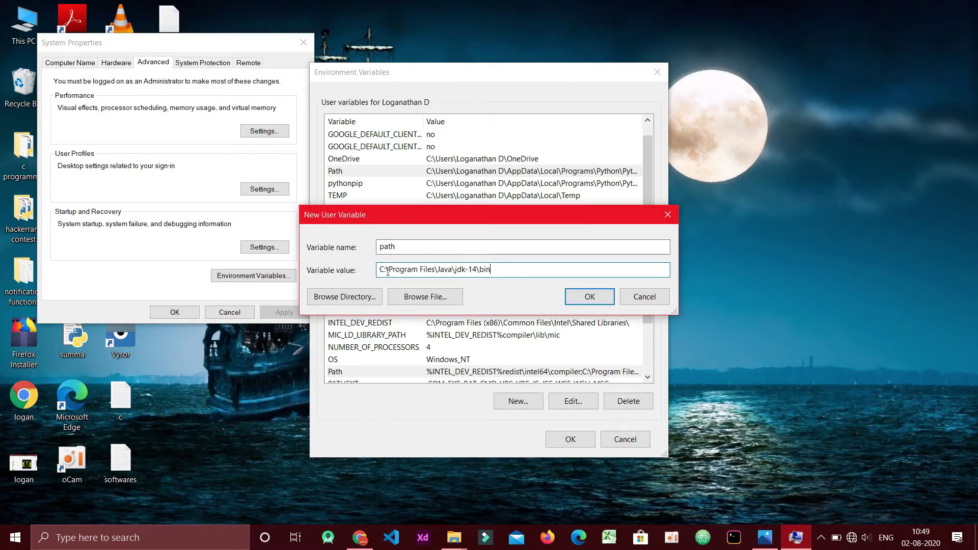
click(649, 299)
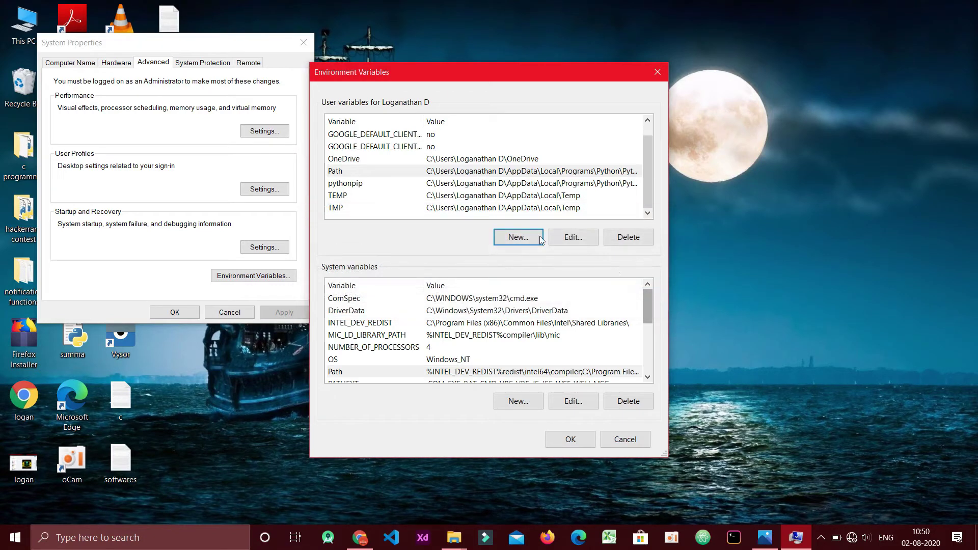
click(571, 440)
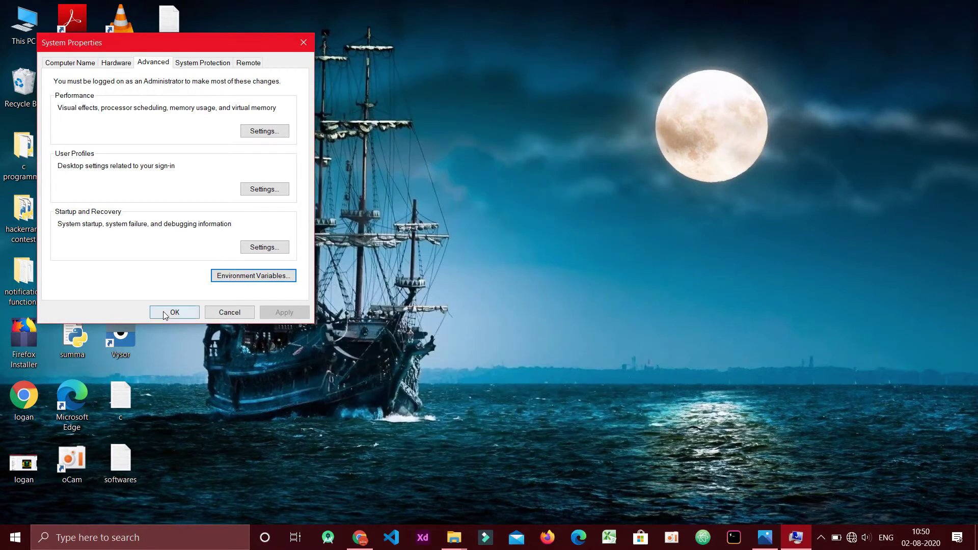
click(161, 315)
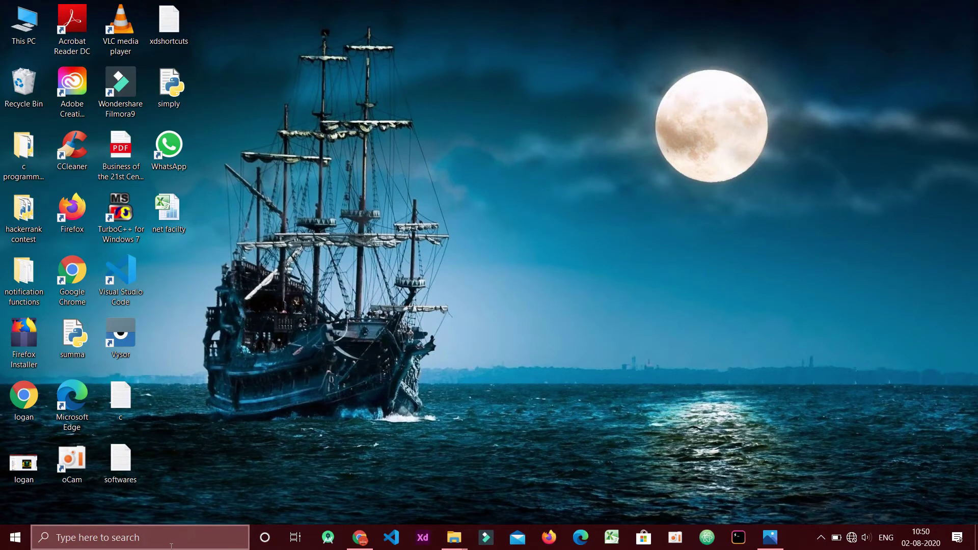
- Open Command Prompt, check the installed Java version with java --version, and close the window
click(153, 545)
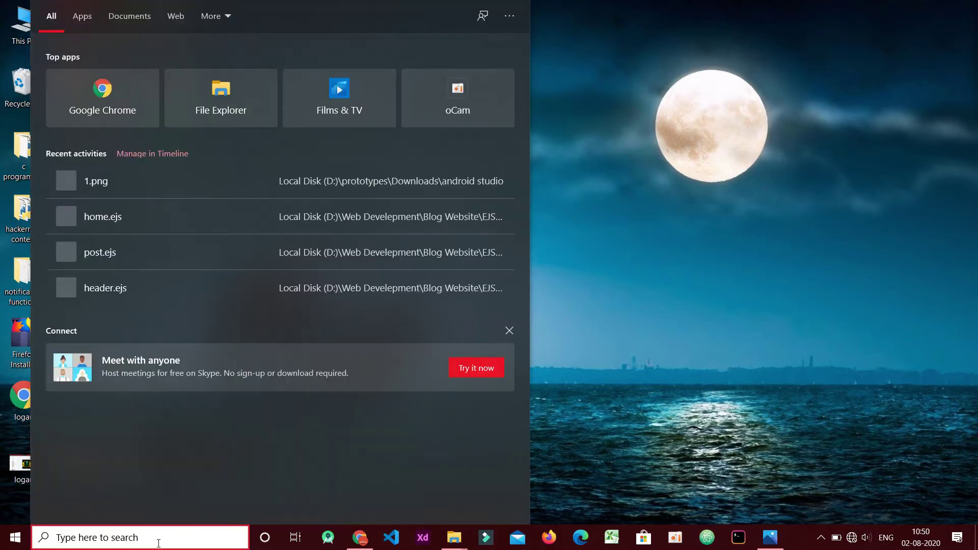
text(cmd)
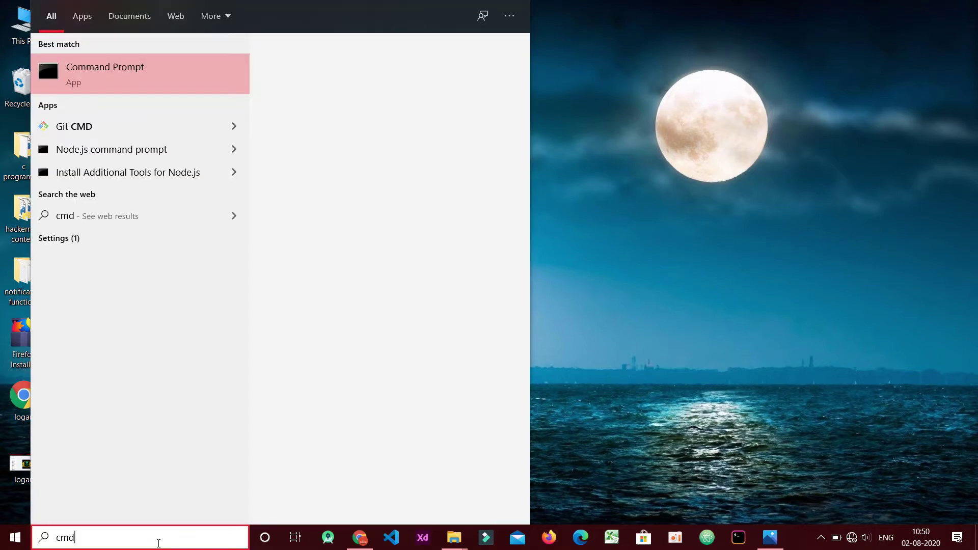
key(Return)
text(java --version)
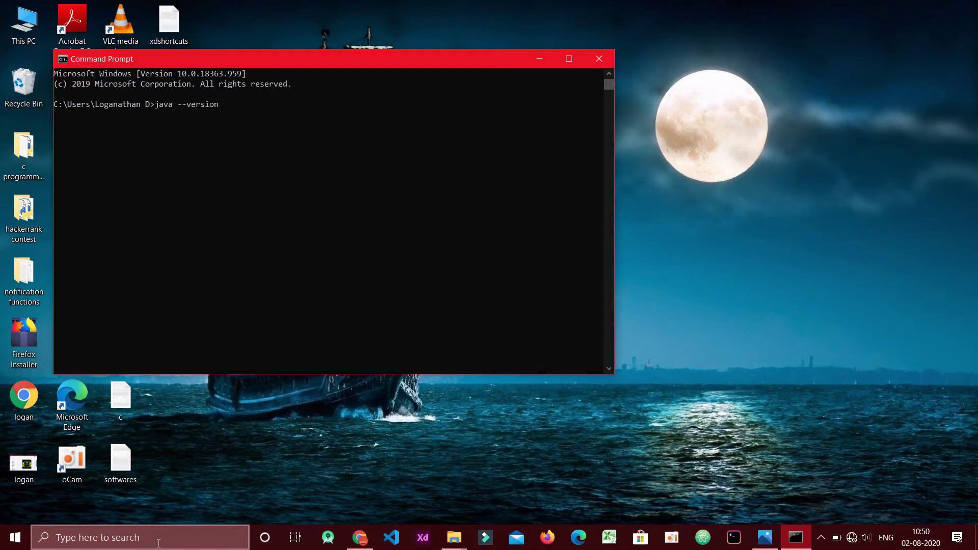
key(Return)
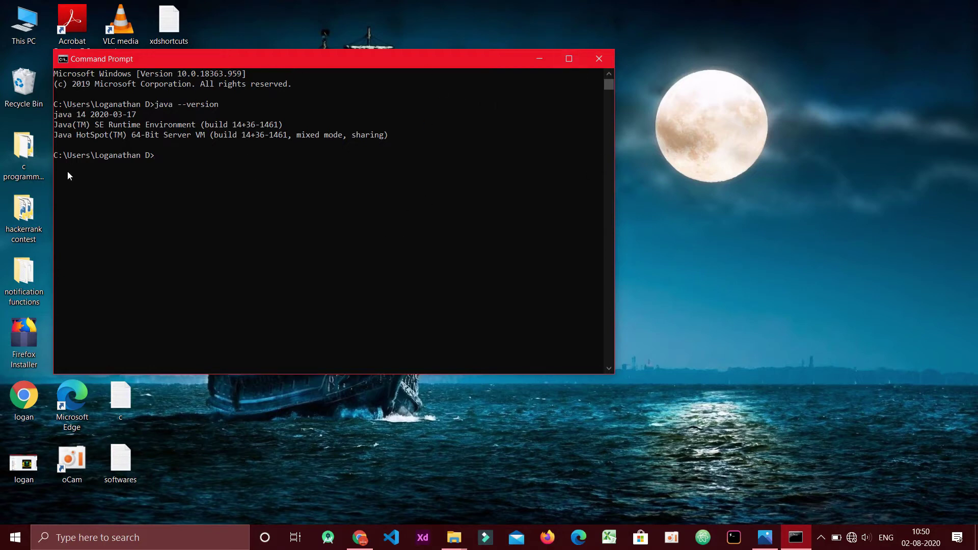
click(599, 59)
- Switch to Chrome and search Google for "android studio download" in a new tab
click(360, 538)
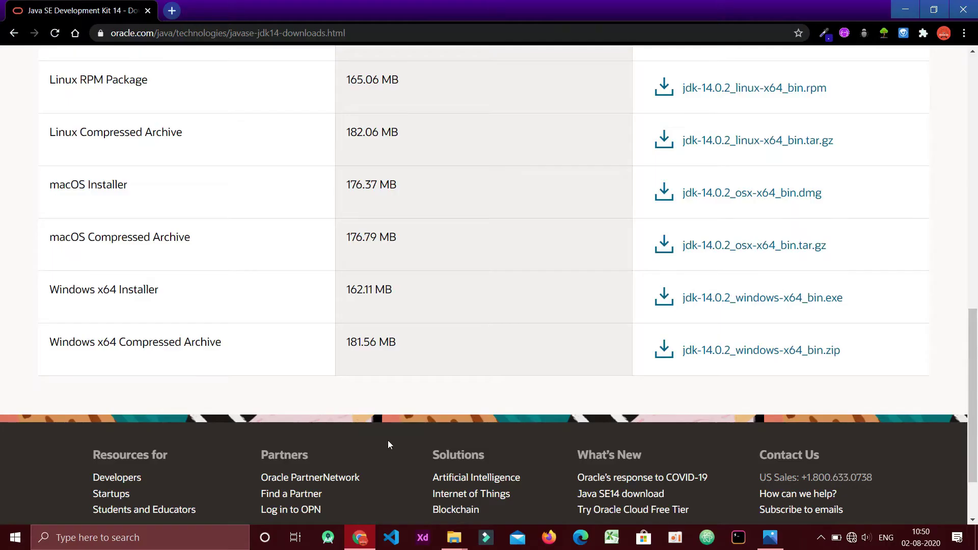
click(172, 10)
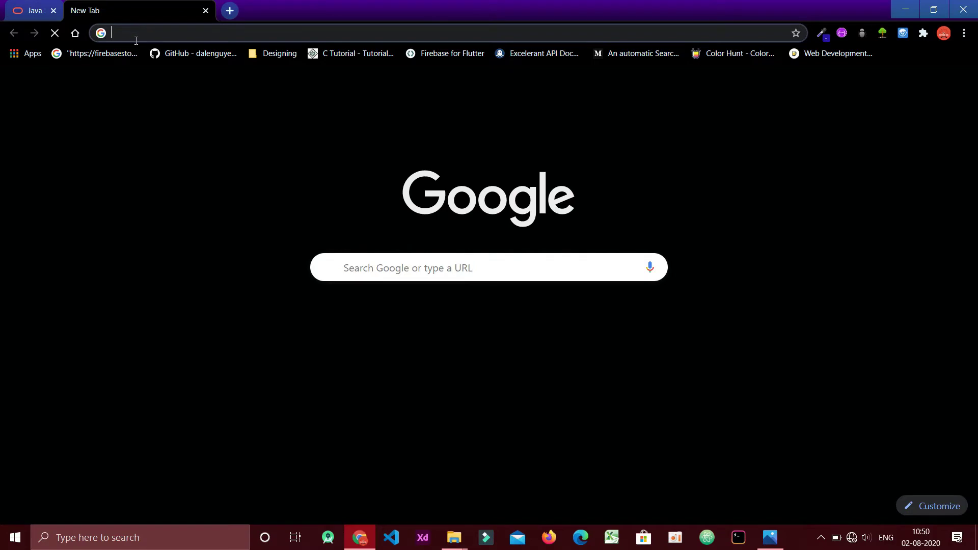
text(andr)
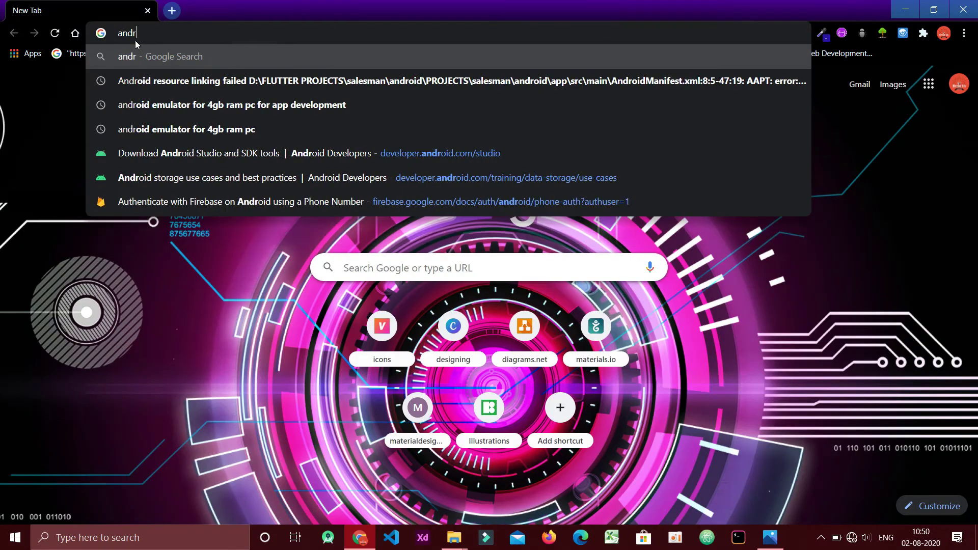
text(oid stu)
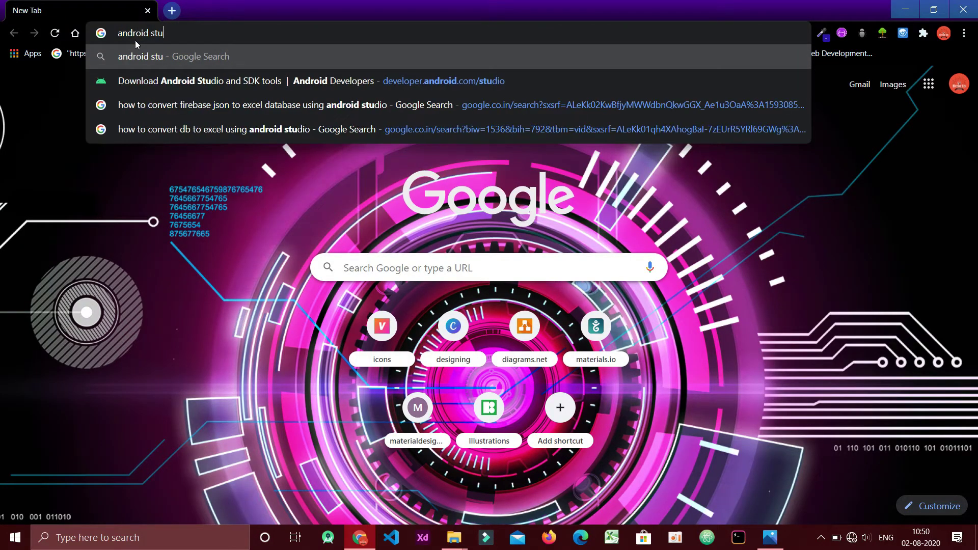
text(dio dow)
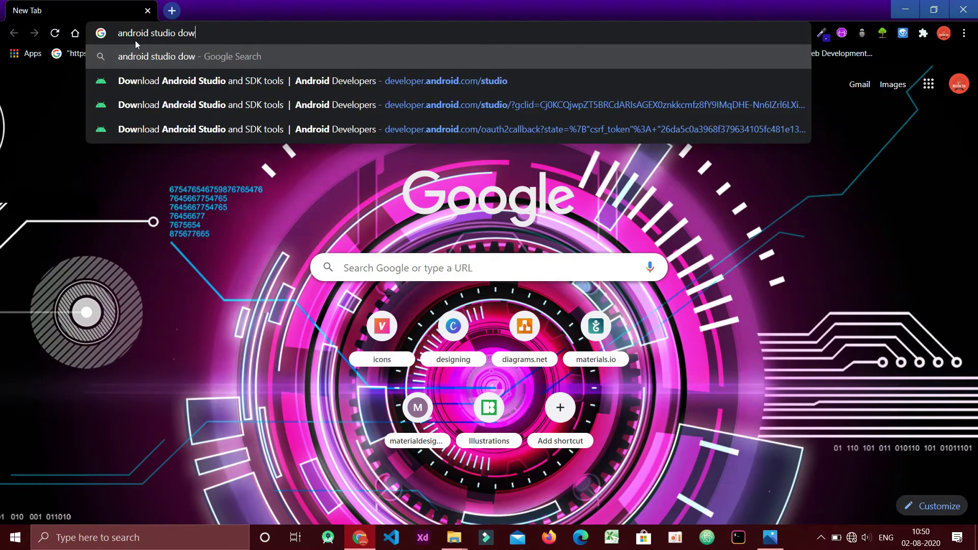
text(ndlo)
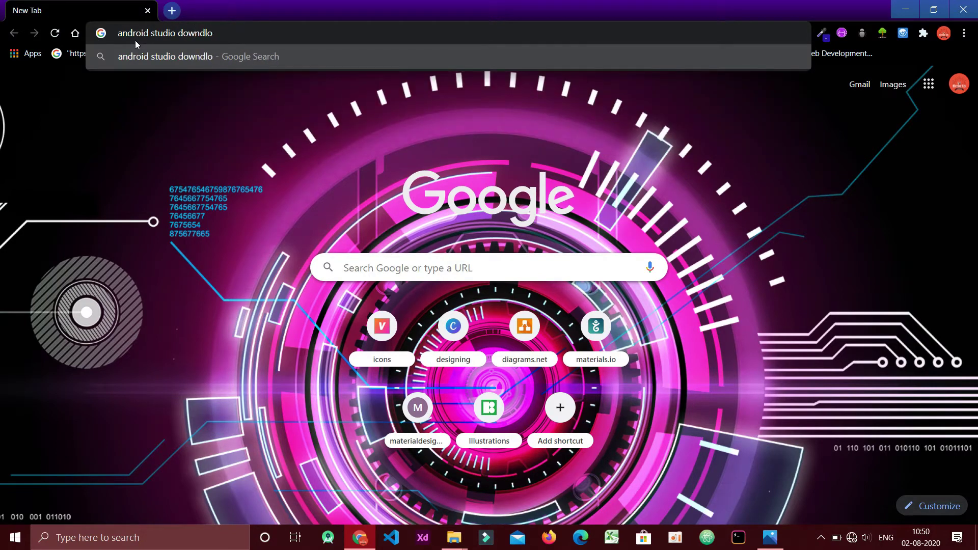
key(BackSpace)
key(BackSpace)
key(BackSpace)
key(BackSpace)
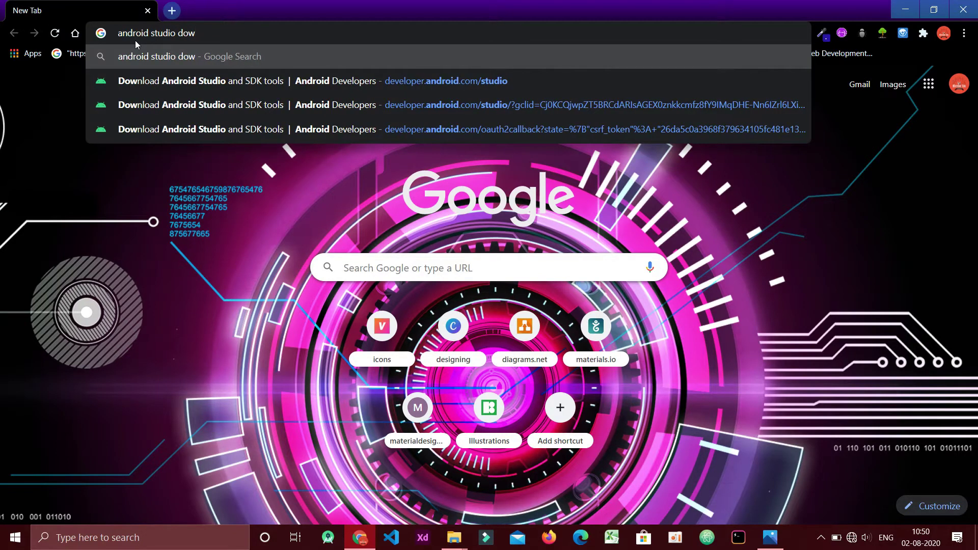
text(nload)
key(Return)
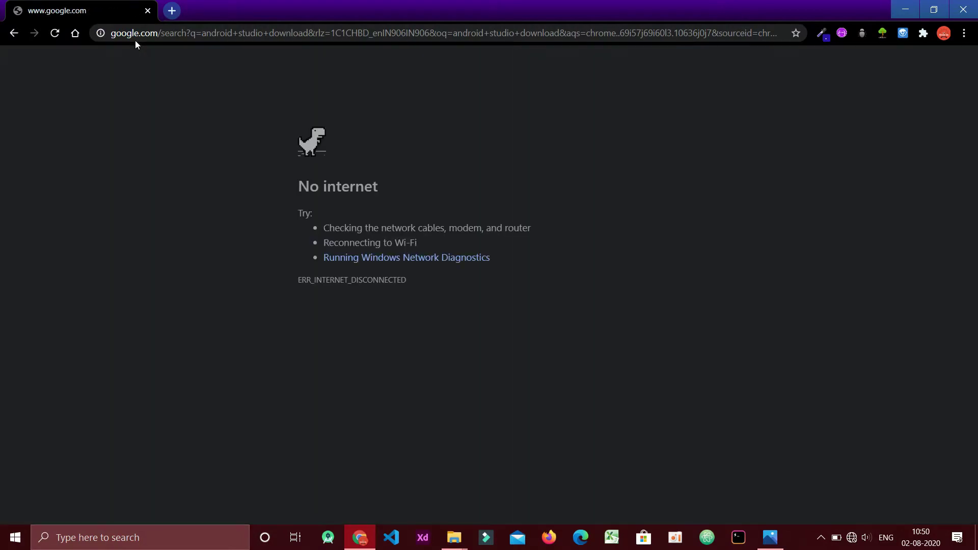
- Try to connect to the Wi-Fi network vivo 1907 and close the network list
click(851, 537)
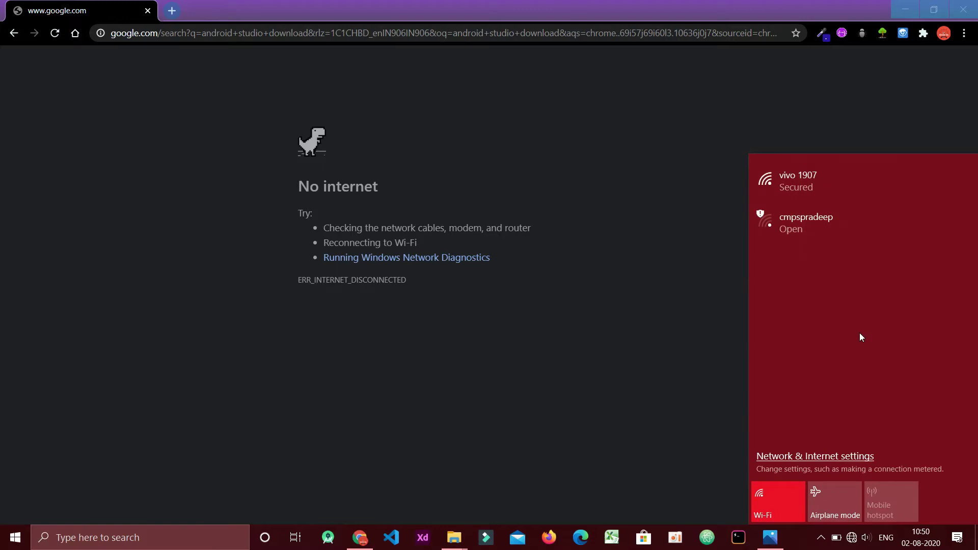
click(818, 178)
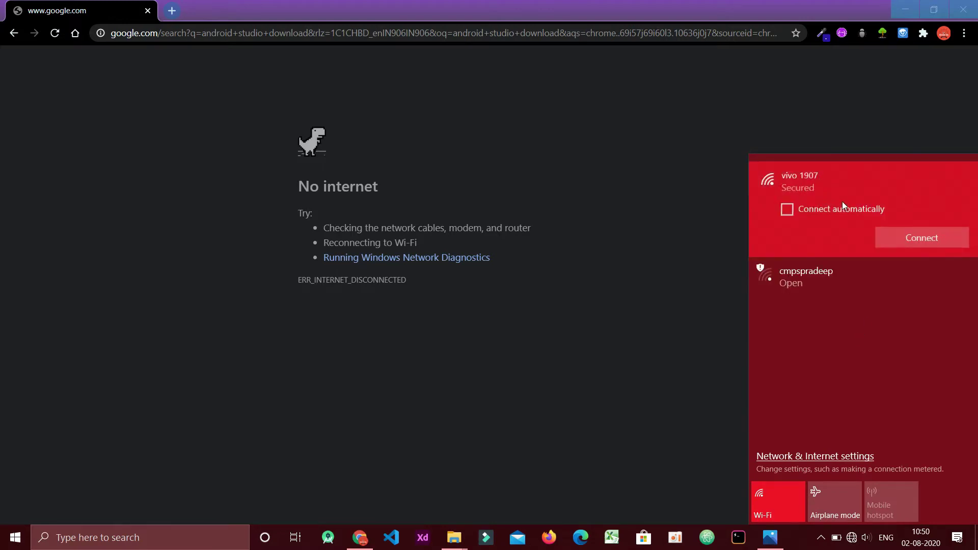
click(919, 233)
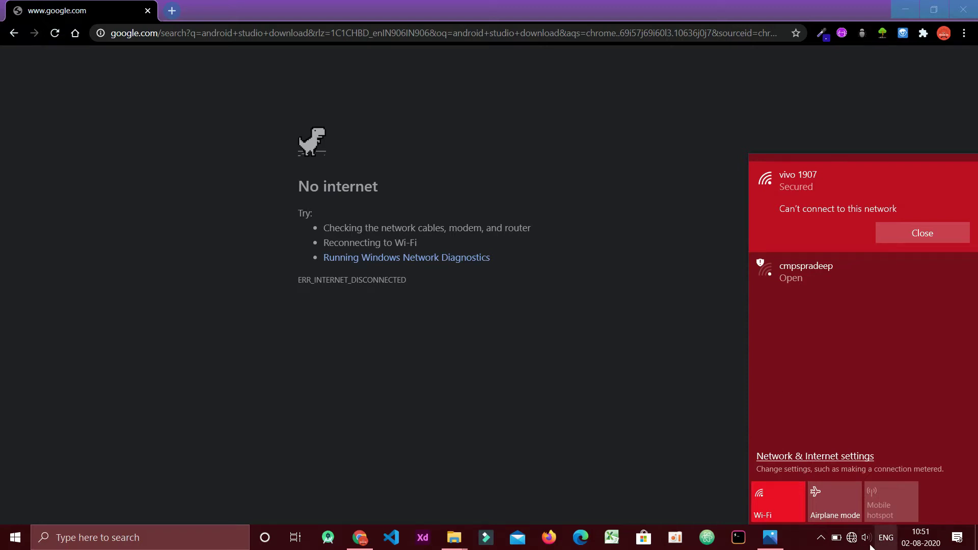
click(853, 538)
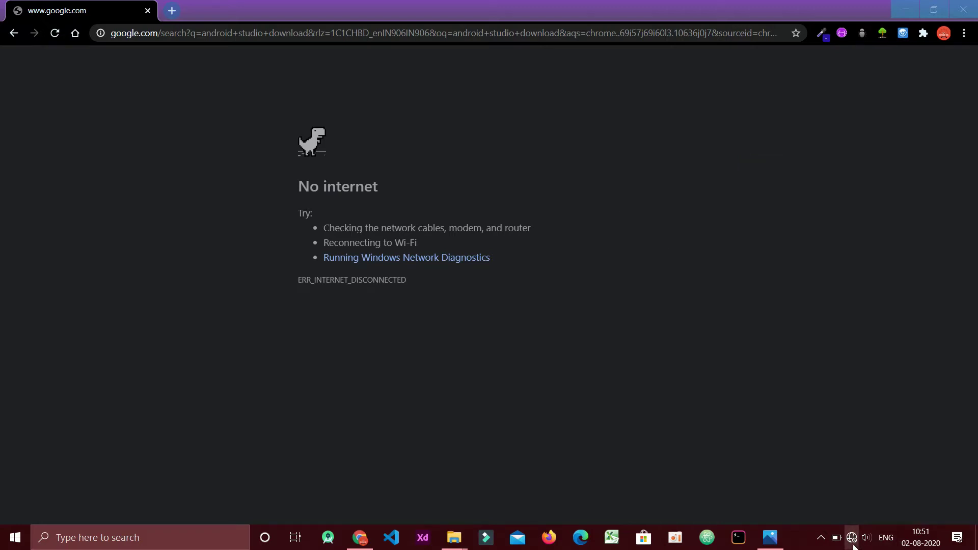
- Connect to the Wi-Fi network BaPV-UmVkbWk1 and close the network list
click(853, 541)
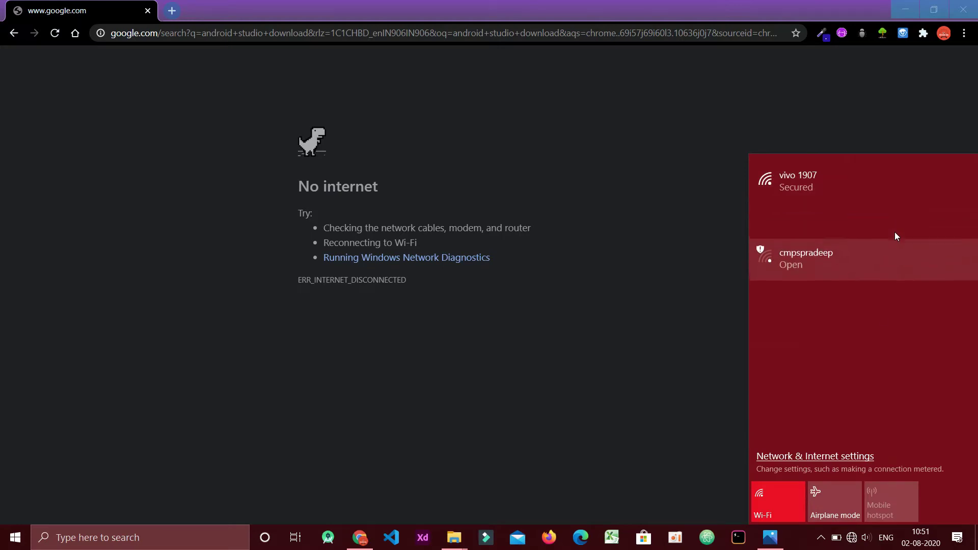
click(813, 226)
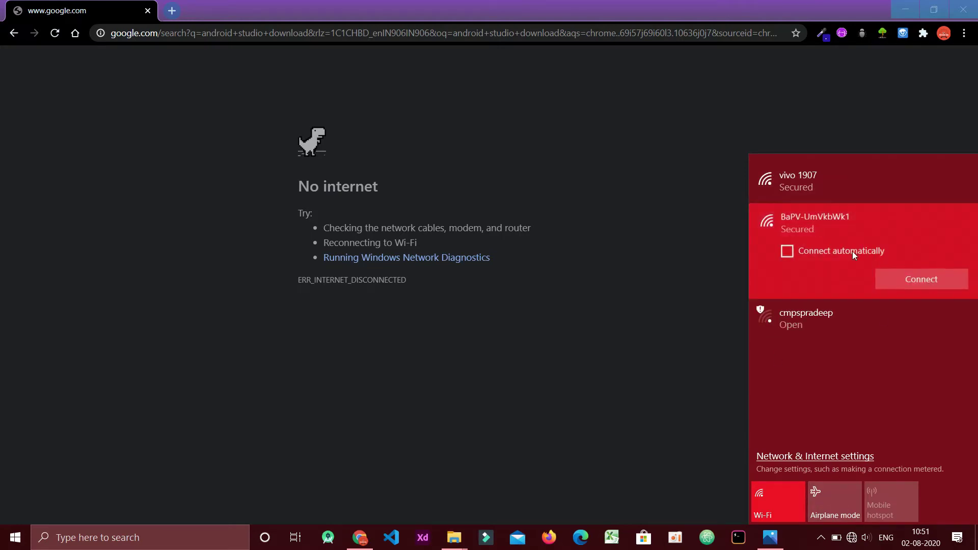
click(901, 282)
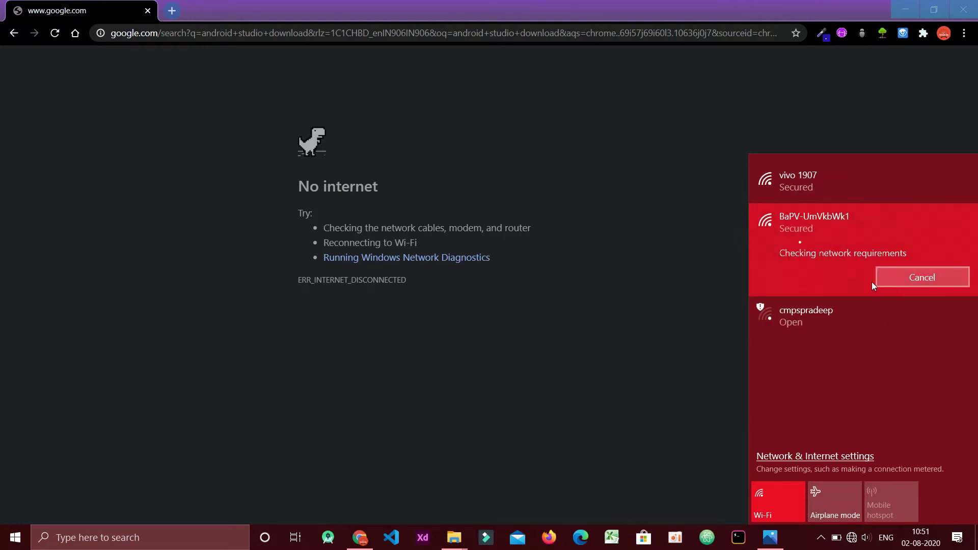
click(637, 296)
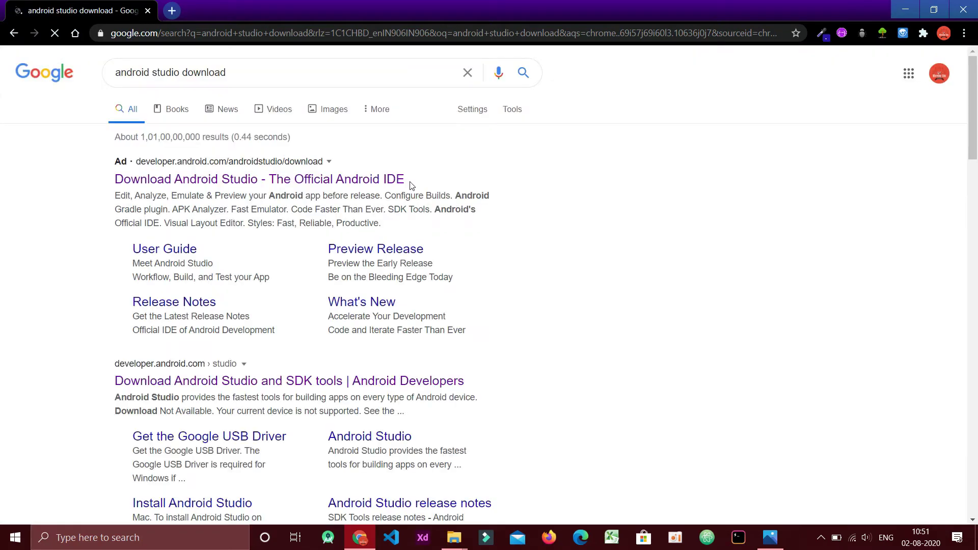
- Open the official Android Studio download page from the search results and review its features, download packages and system requirements
click(296, 188)
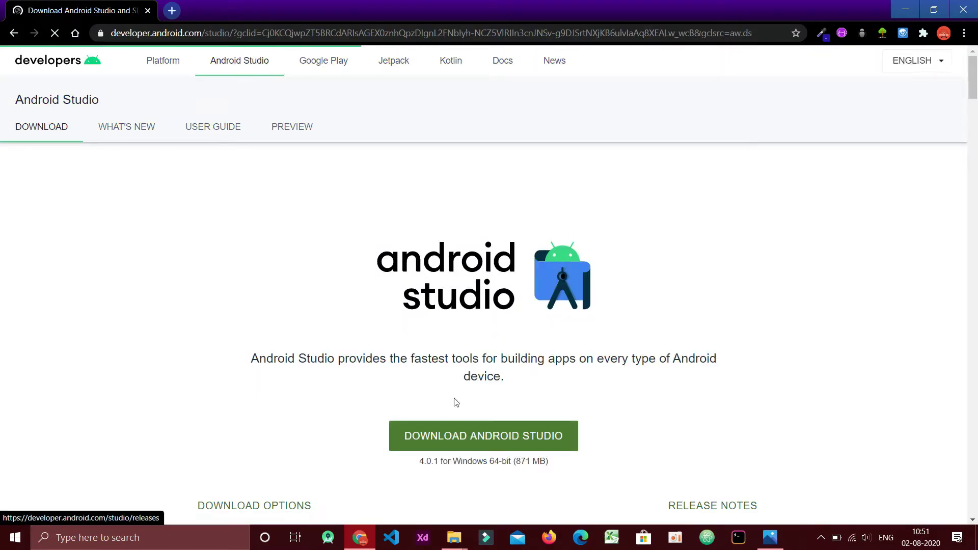
scroll(756, 335, down, 10)
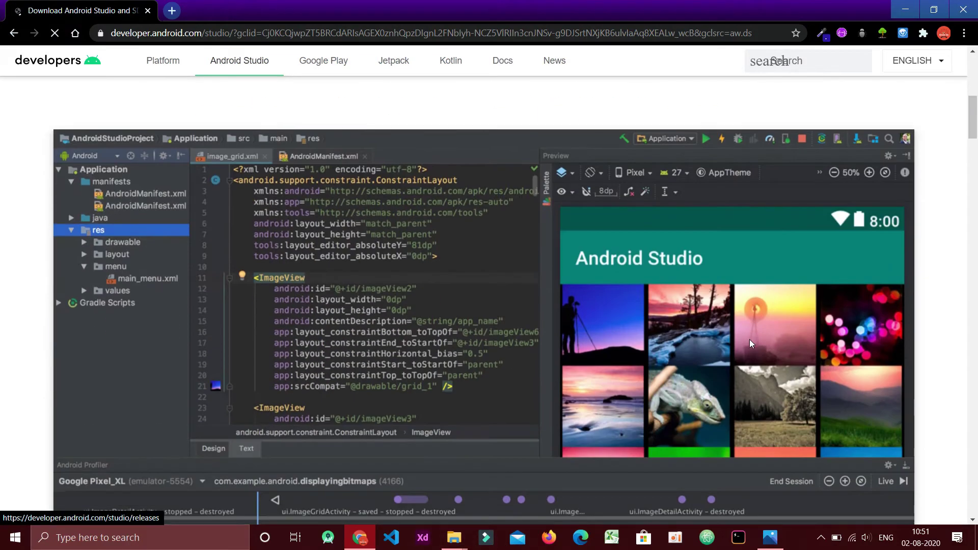
scroll(614, 321, down, 9)
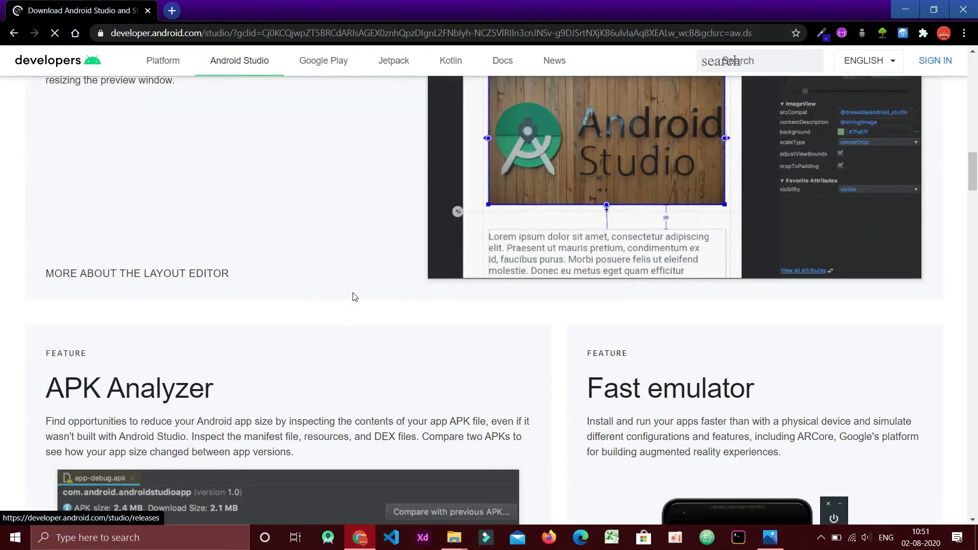
scroll(354, 296, down, 4)
scroll(353, 295, down, 15)
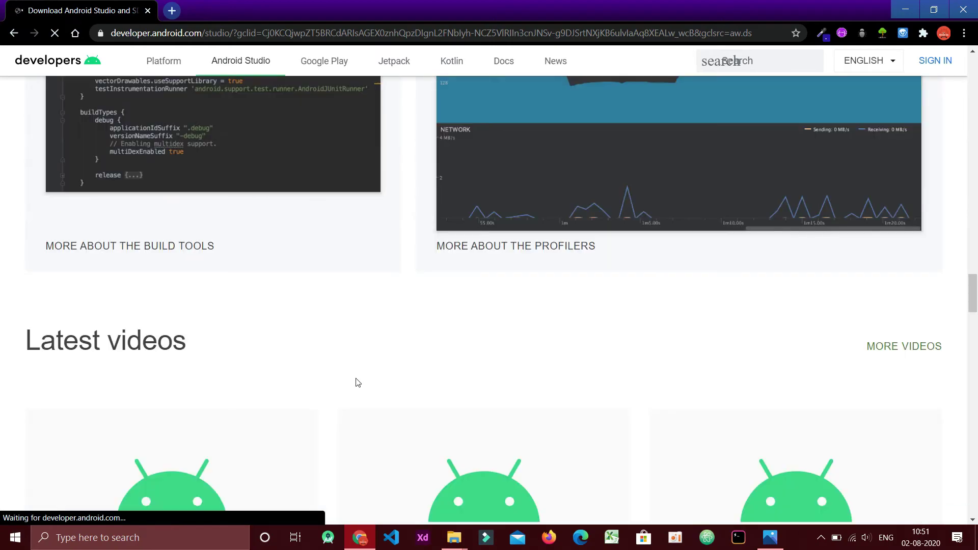
scroll(352, 377, down, 15)
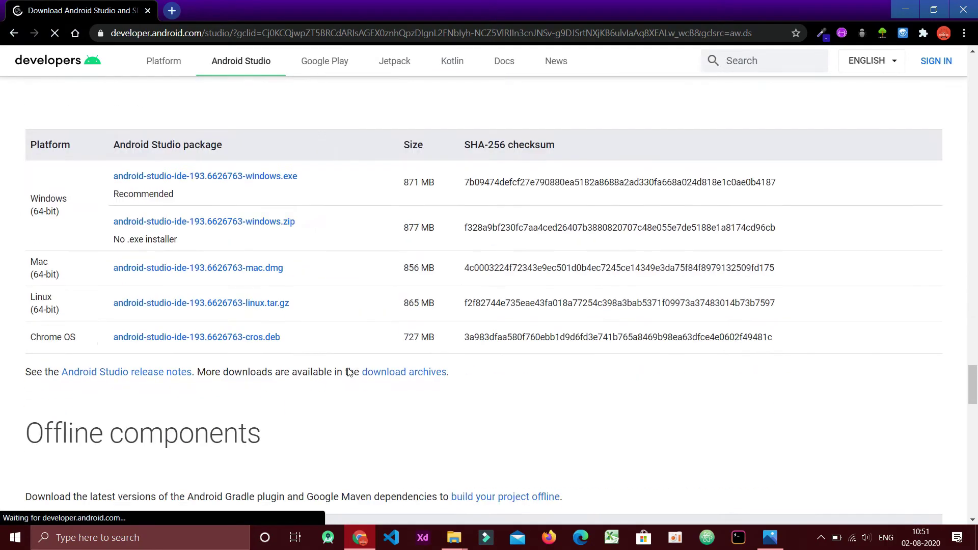
scroll(348, 368, down, 13)
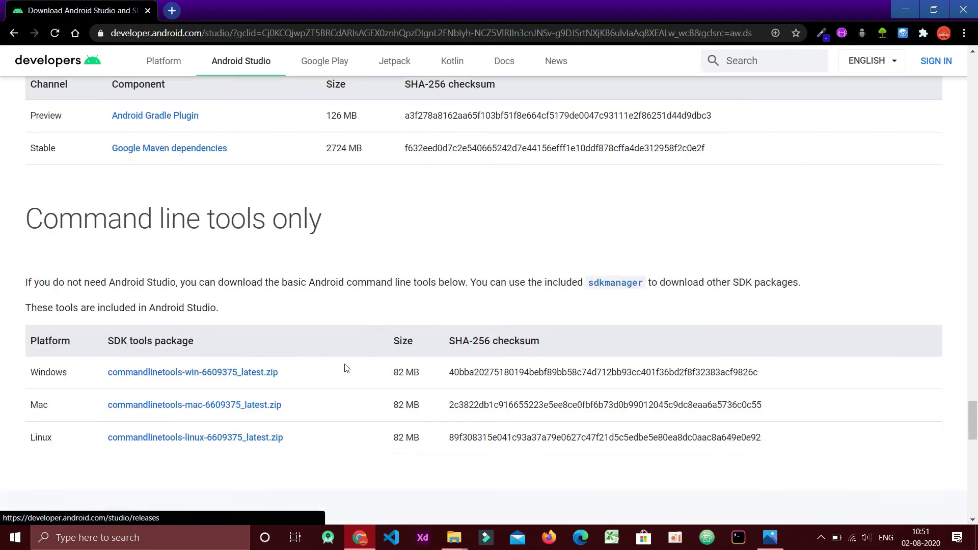
scroll(347, 368, down, 3)
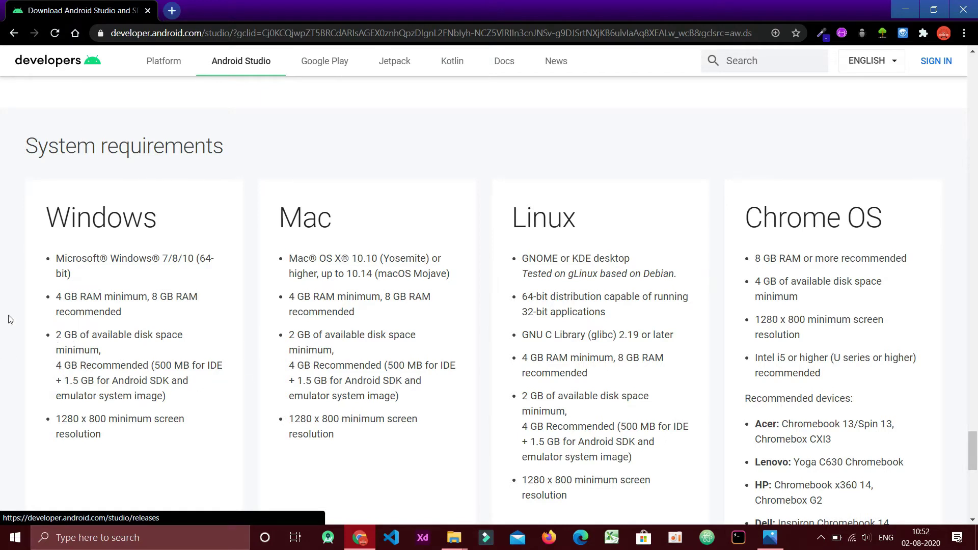
- Examine the Android Studio downloads table for the Windows (64-bit) packages and return to the start of the page
scroll(182, 332, up, 15)
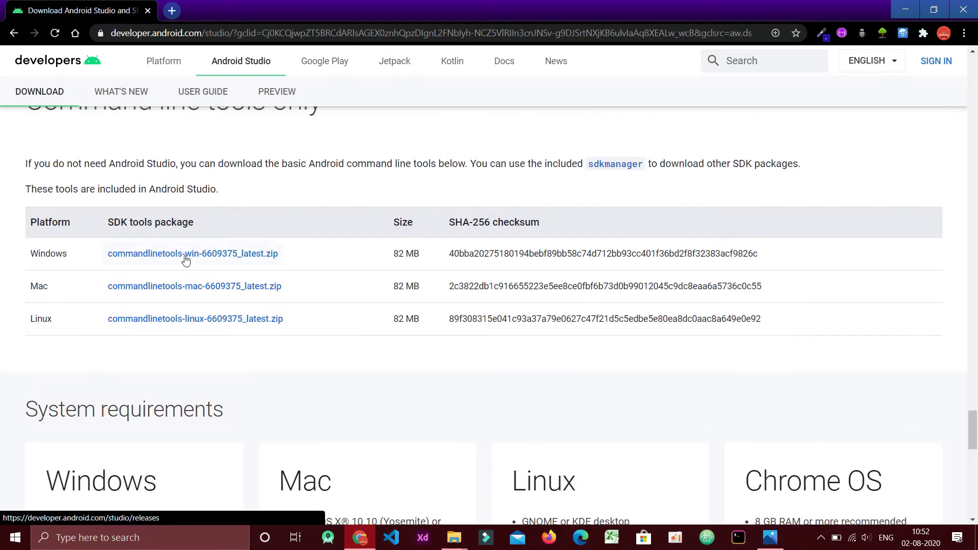
scroll(186, 258, up, 4)
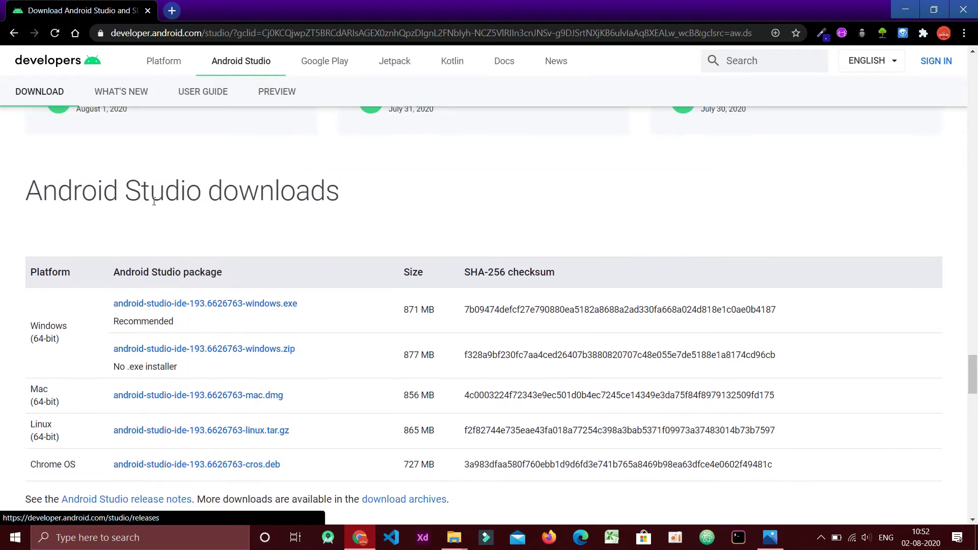
scroll(278, 260, down, 1)
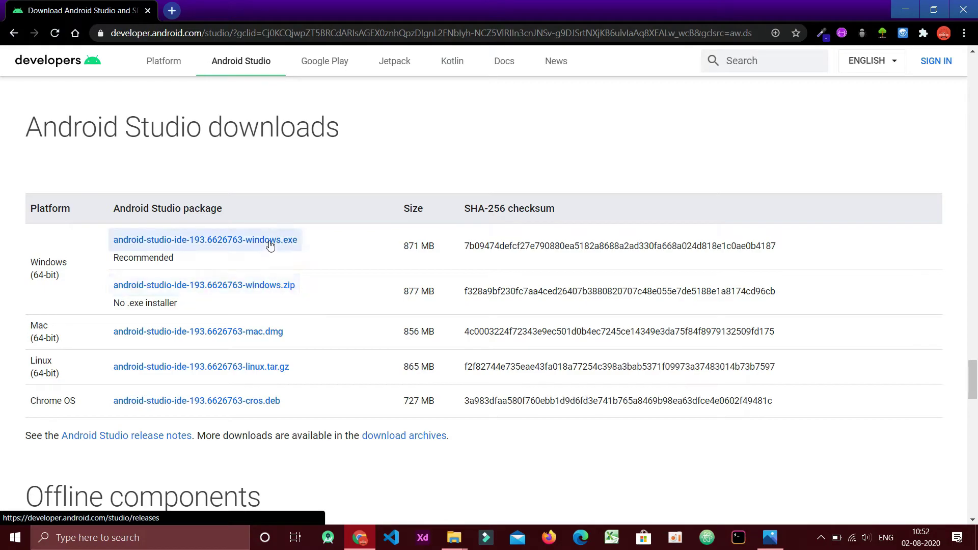
scroll(354, 211, up, 10)
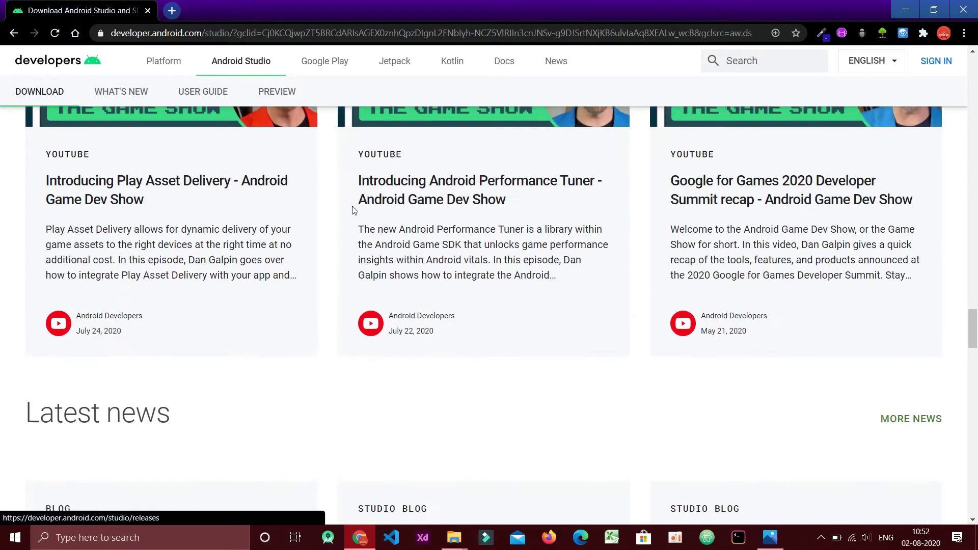
scroll(353, 211, up, 10)
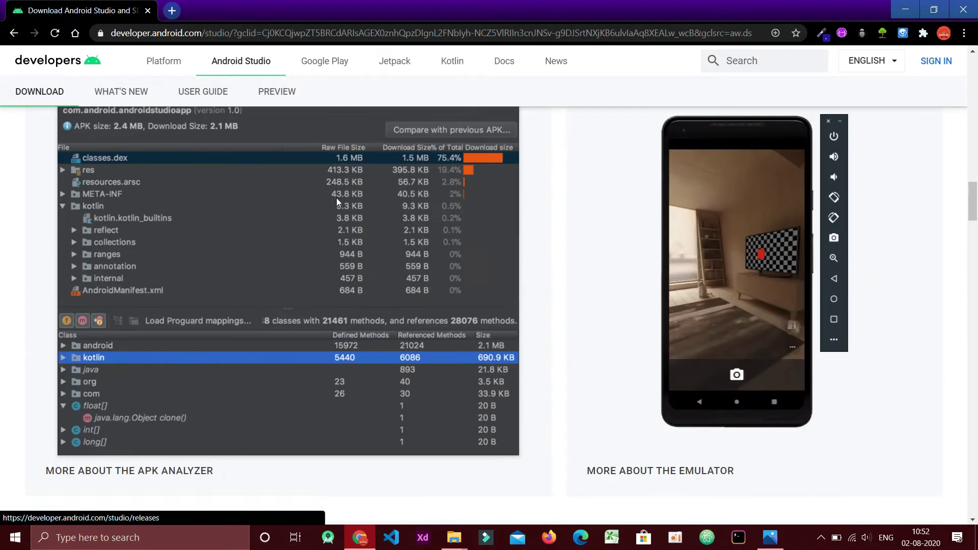
scroll(337, 202, up, 15)
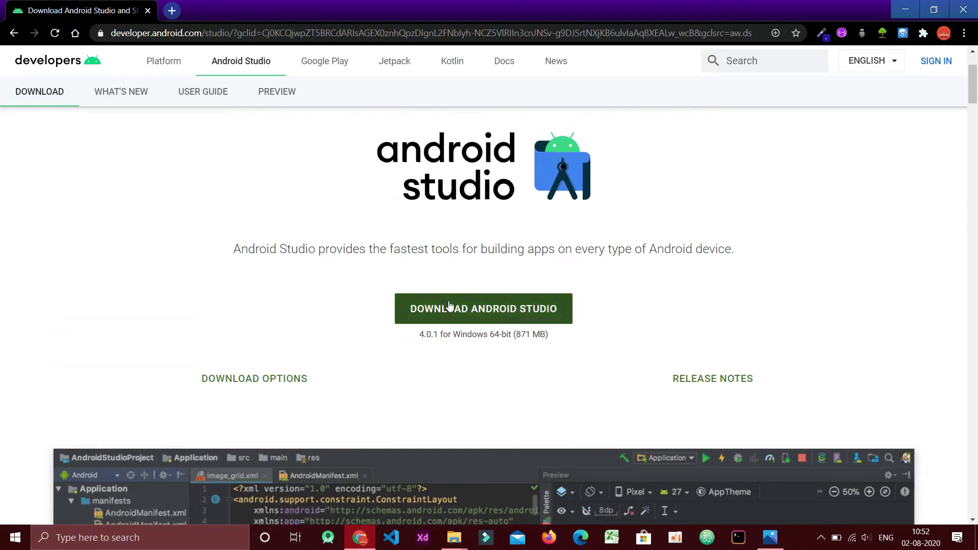
- Open the Android Studio download terms, tick and clear the agreement, read further and close the dialog without downloading
click(497, 312)
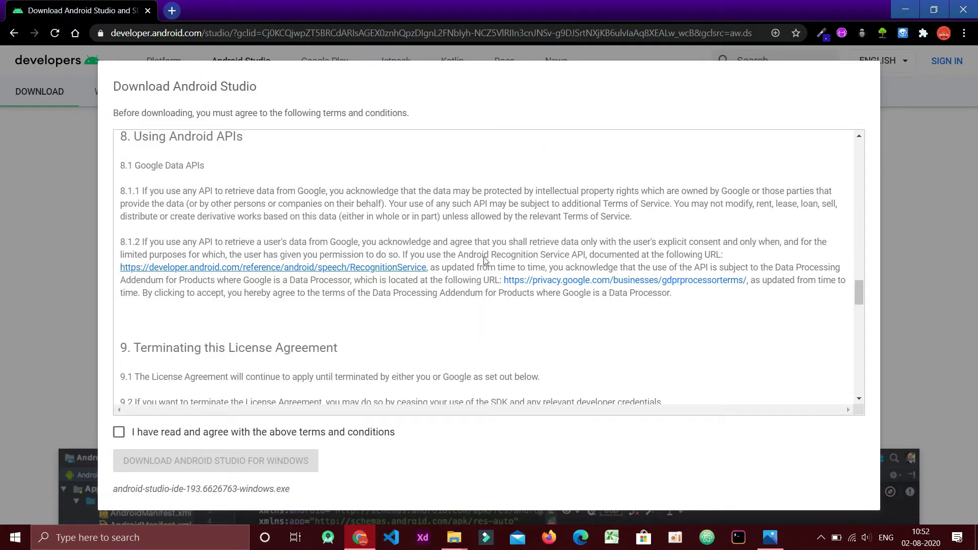
scroll(164, 273, down, 4)
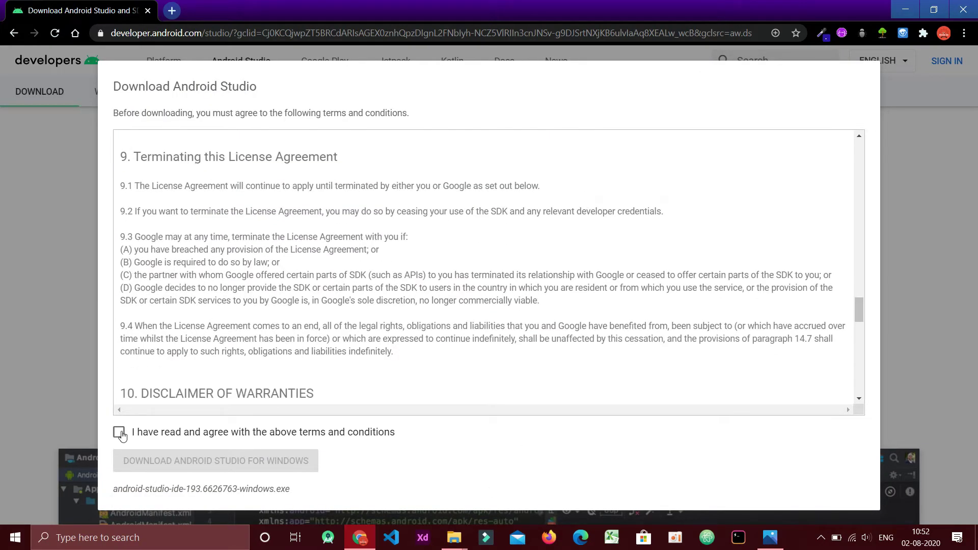
click(120, 433)
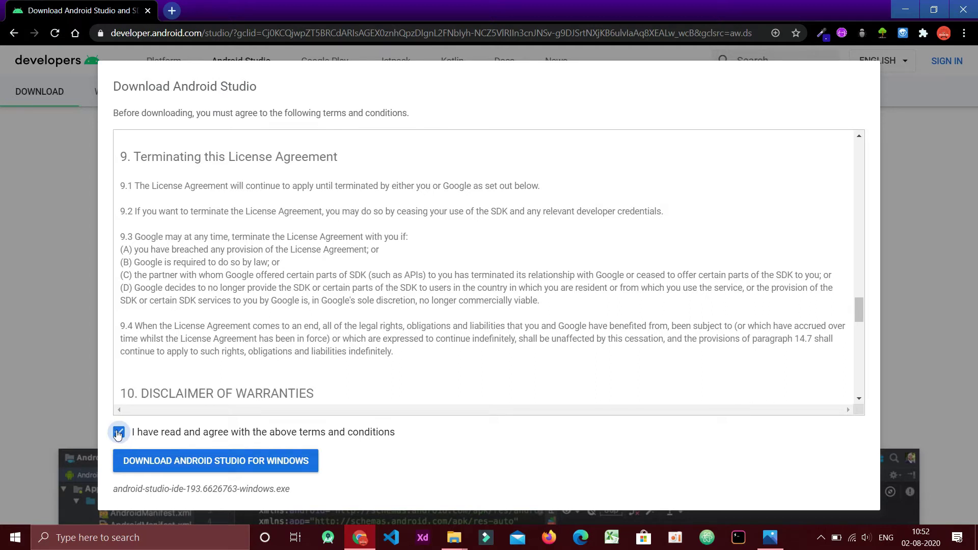
click(118, 433)
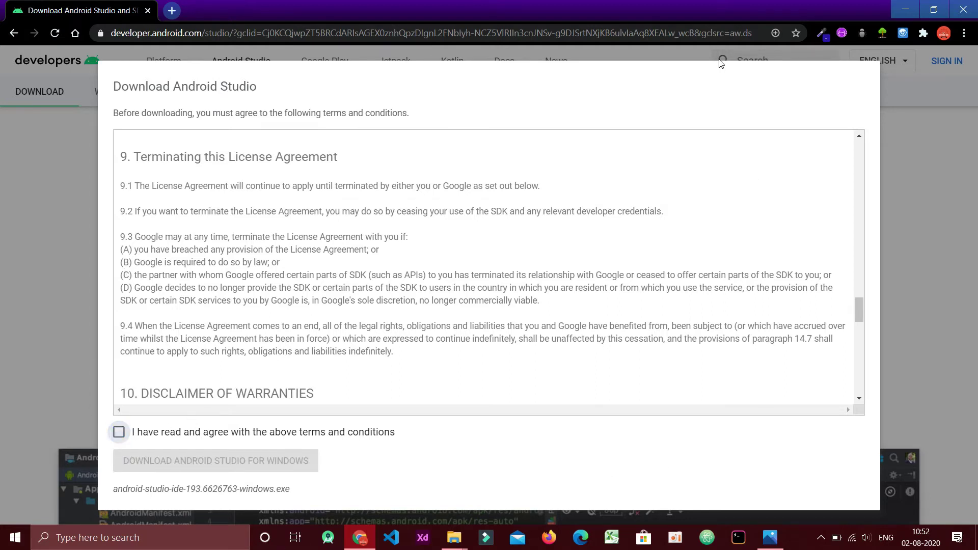
scroll(606, 383, down, 5)
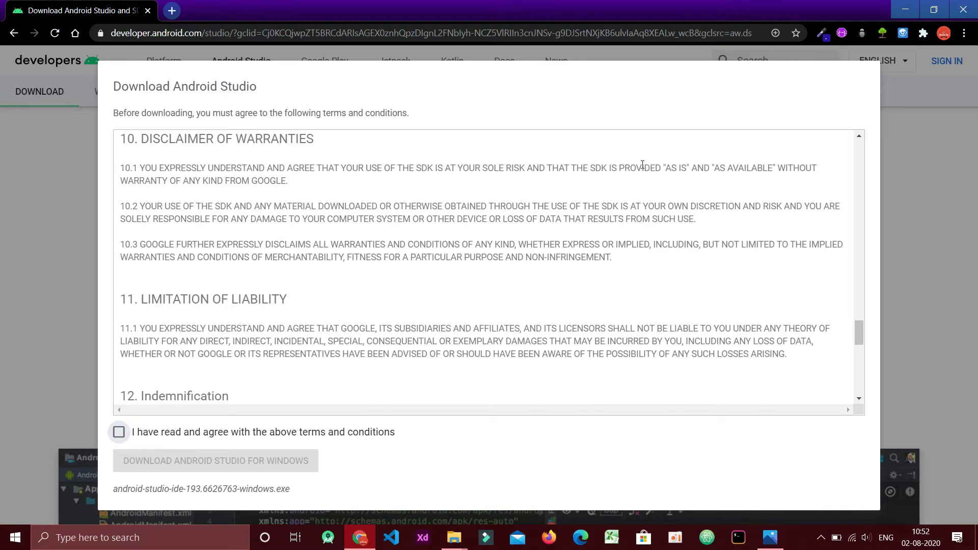
key(Escape)
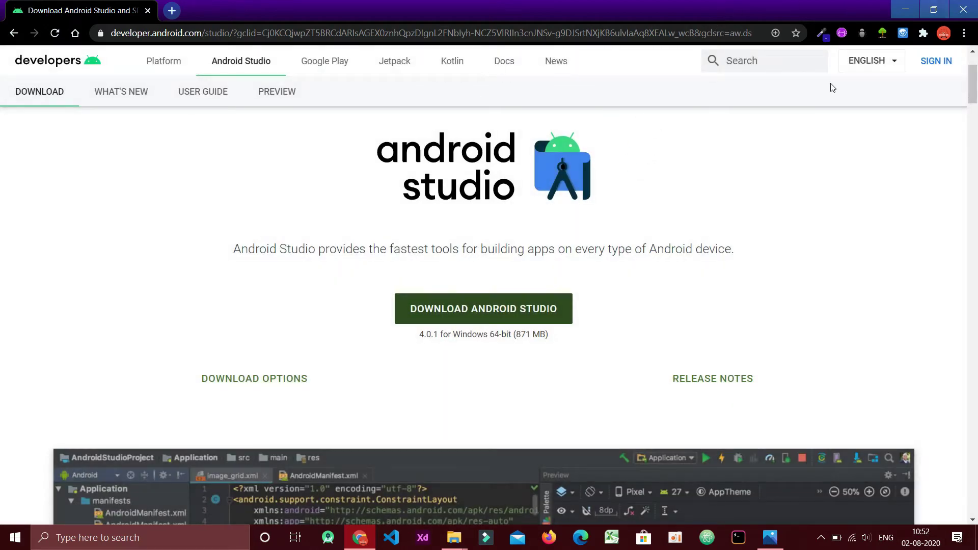
- Minimise the browser, switch to the android studio folder in File Explorer and open image 1
click(906, 9)
mouse_move(456, 539)
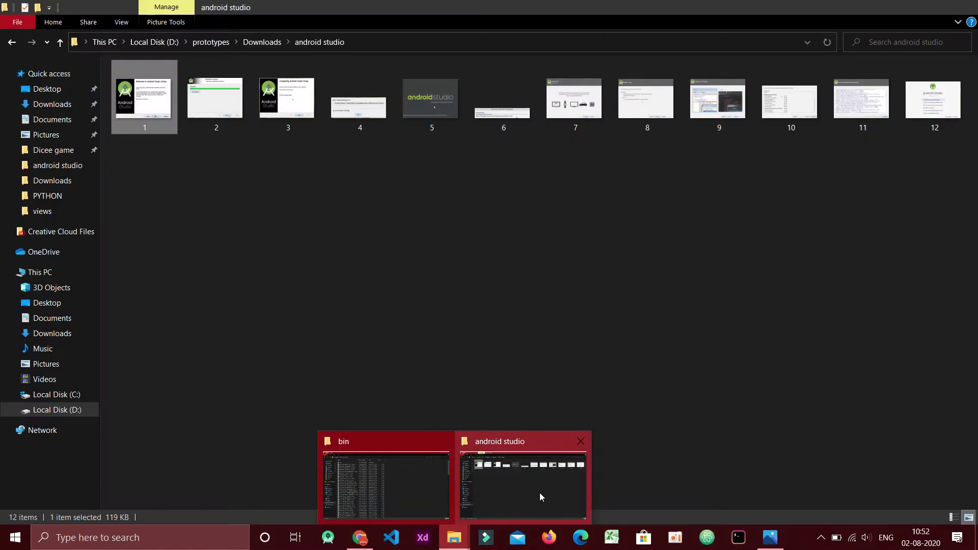
click(540, 497)
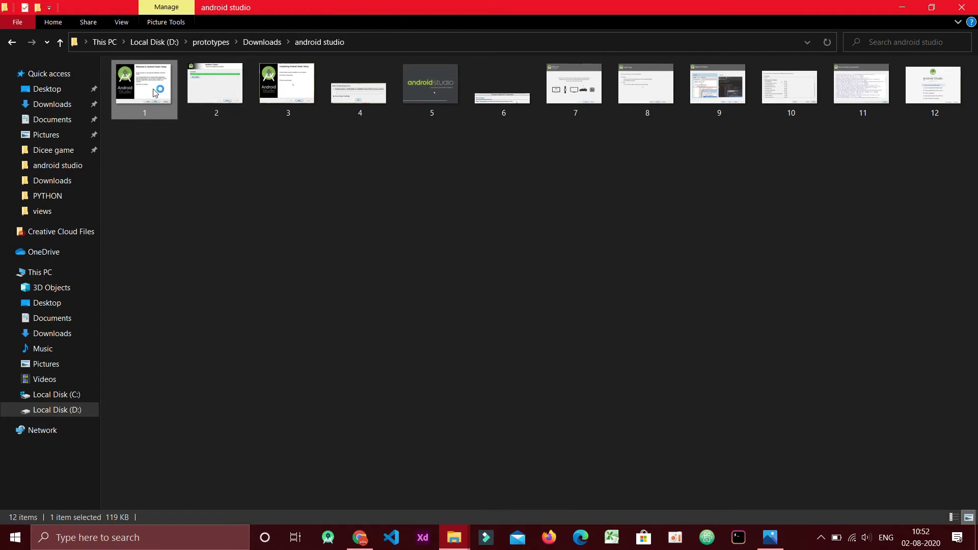
key(Return)
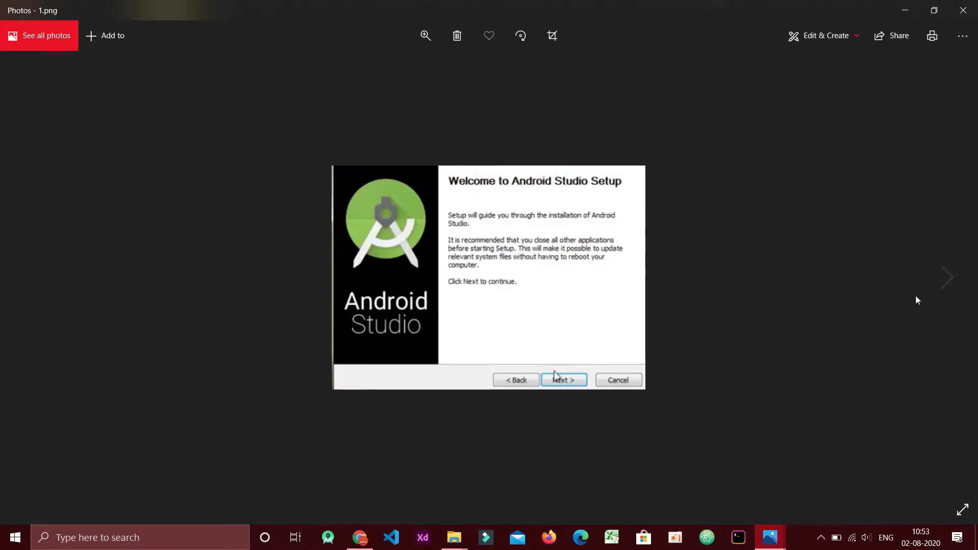
- Go through the saved Android Studio installation screenshots from image 2 to image 12, examining each setup screen
key(Right)
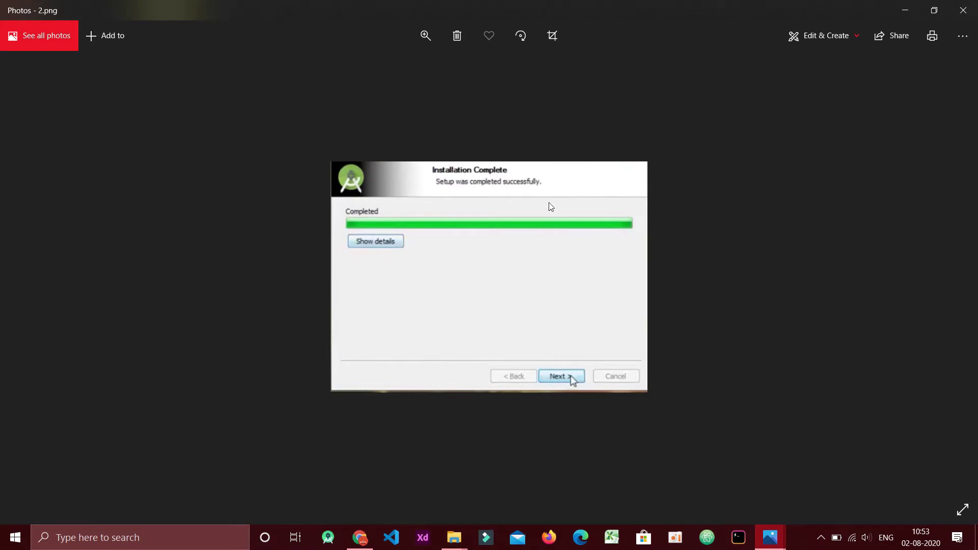
key(Right)
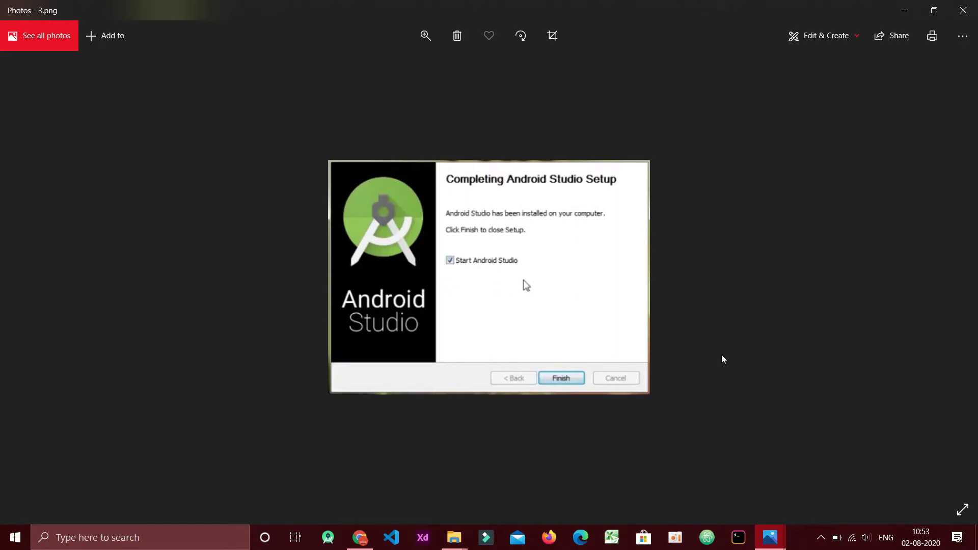
key(Right)
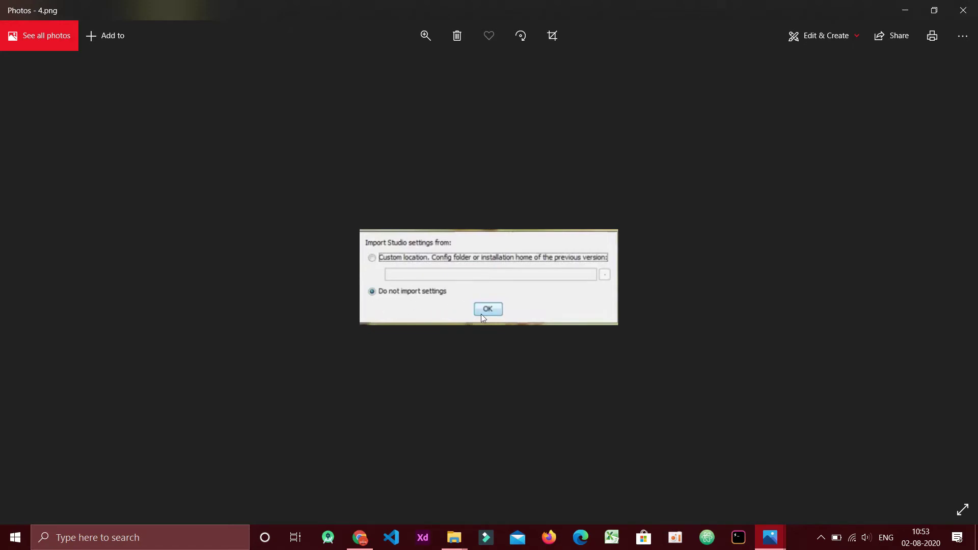
key(Right)
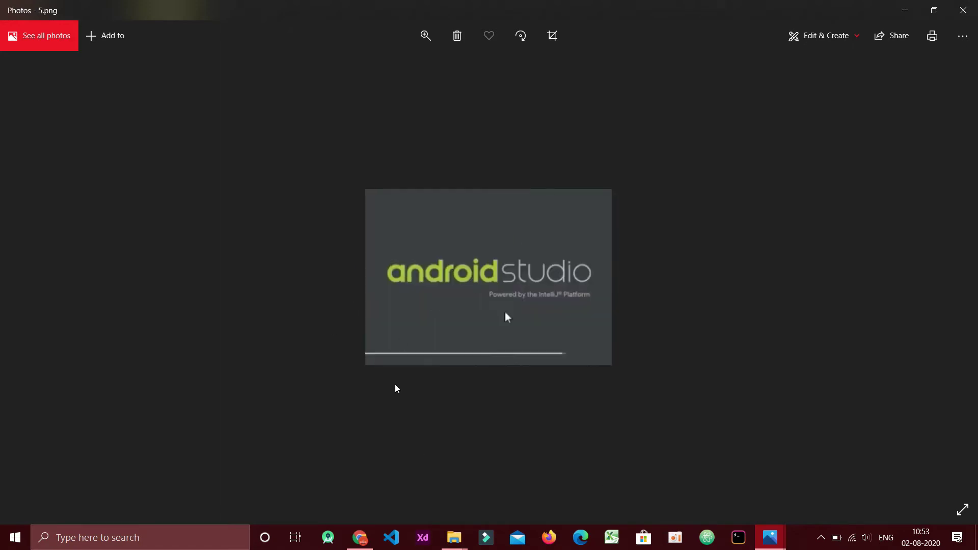
key(Right)
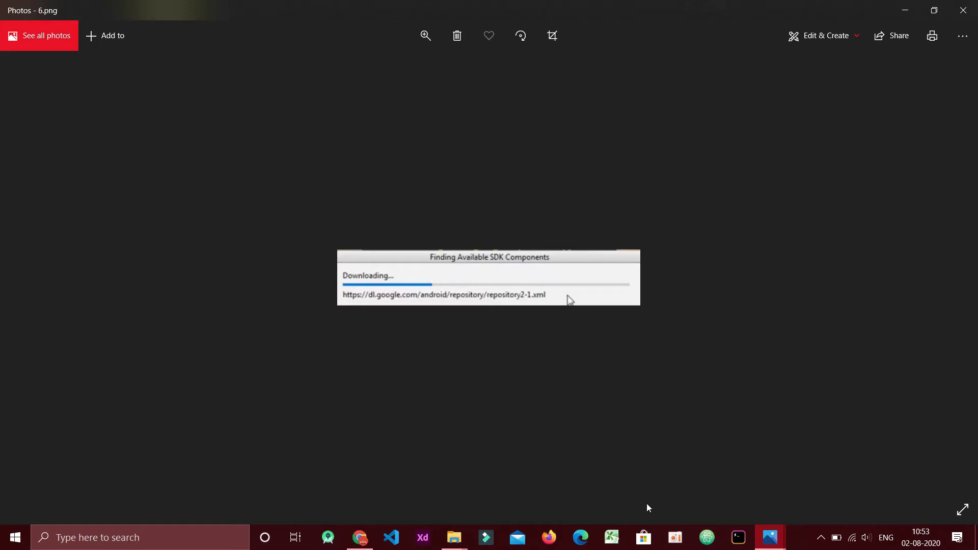
key(Right)
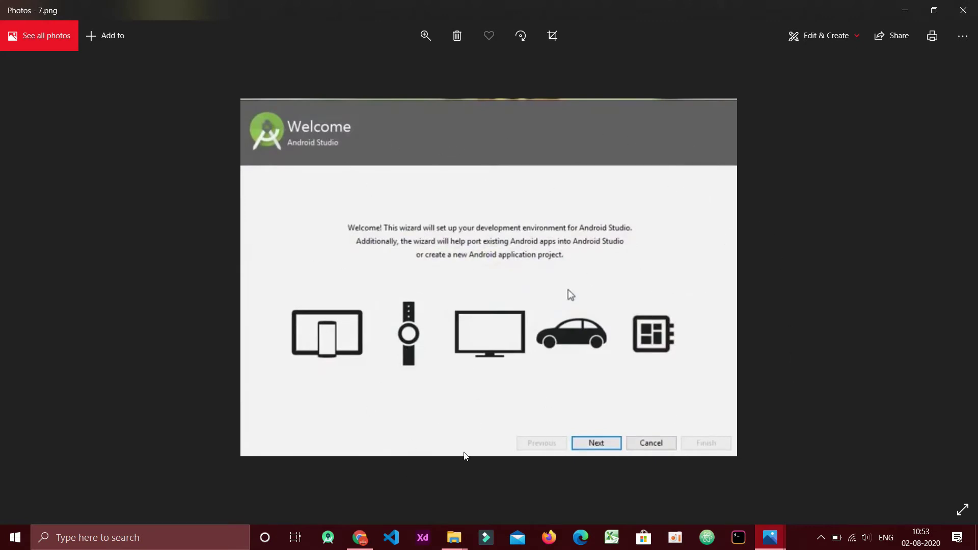
key(Right)
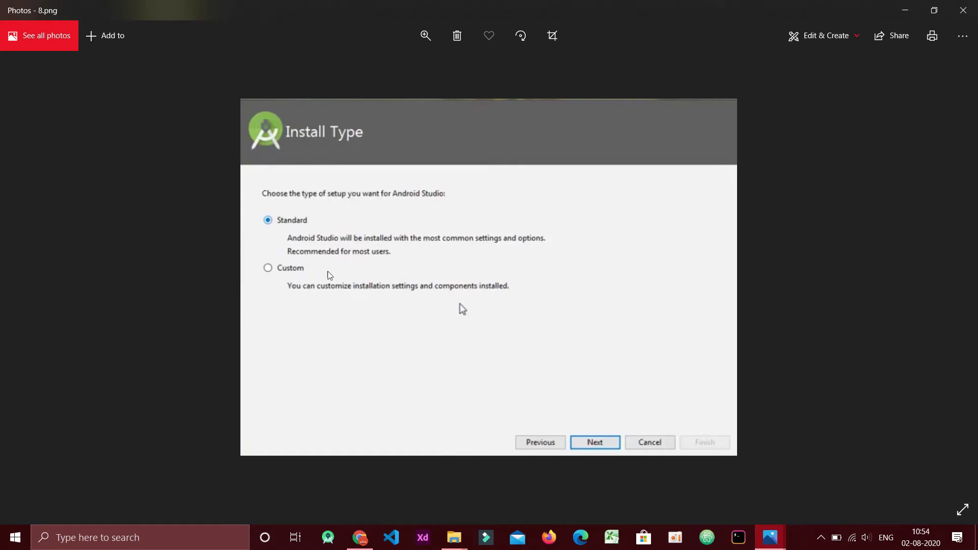
key(Right)
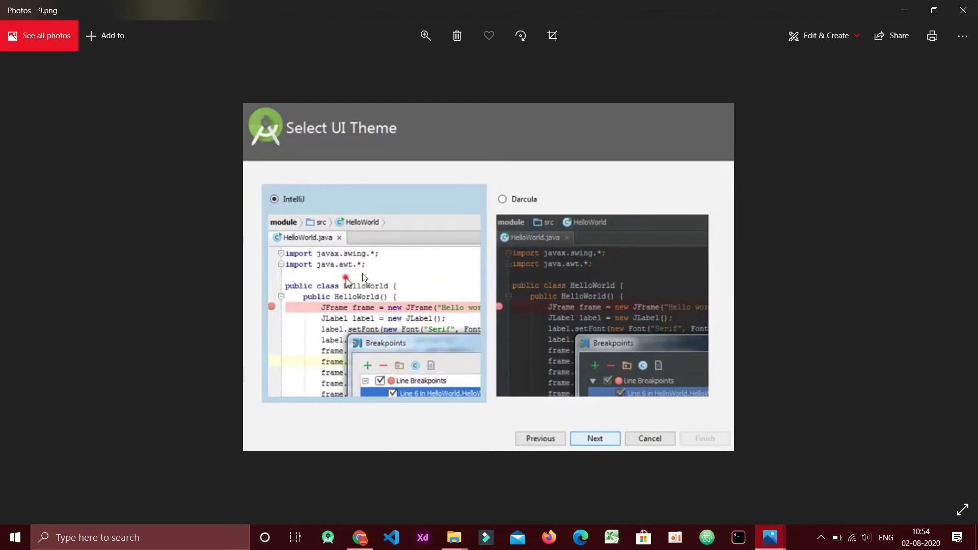
key(Right)
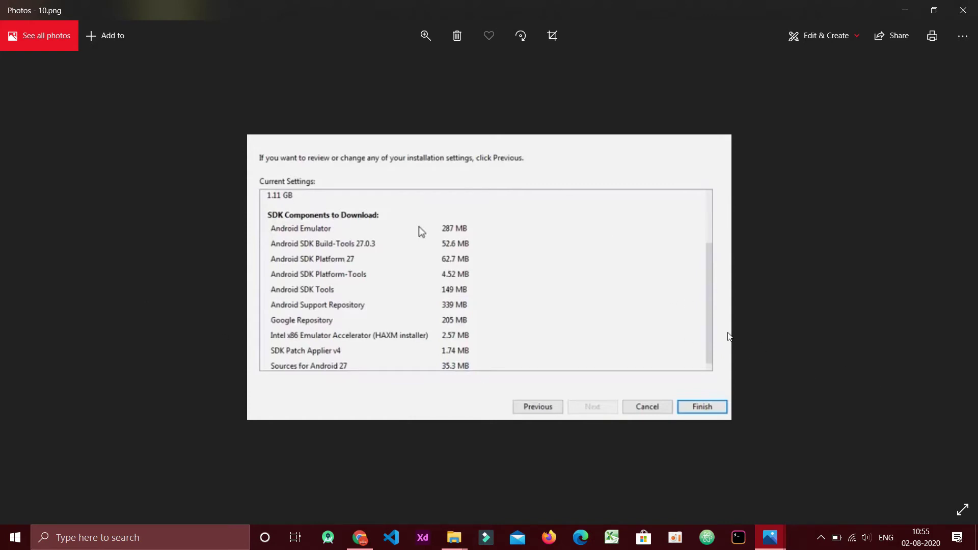
key(Right)
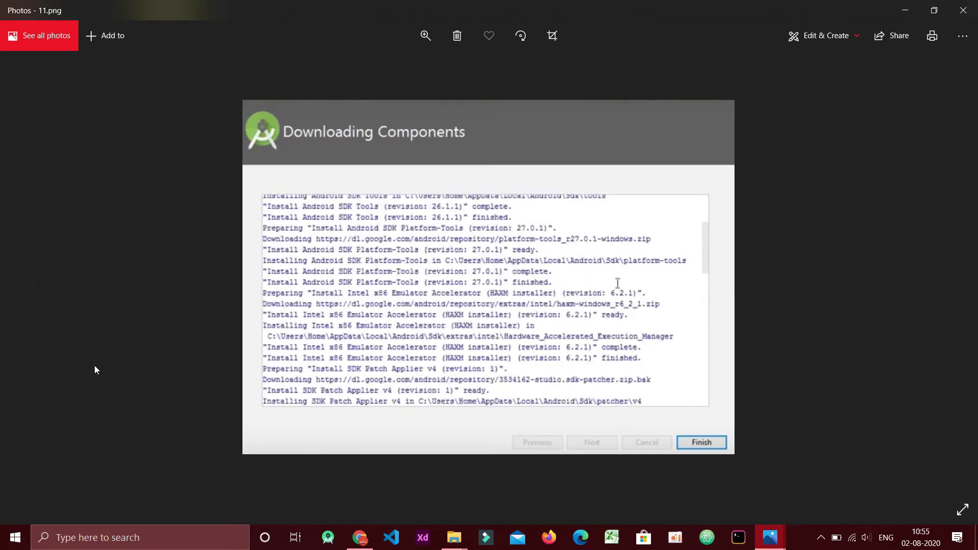
key(Right)
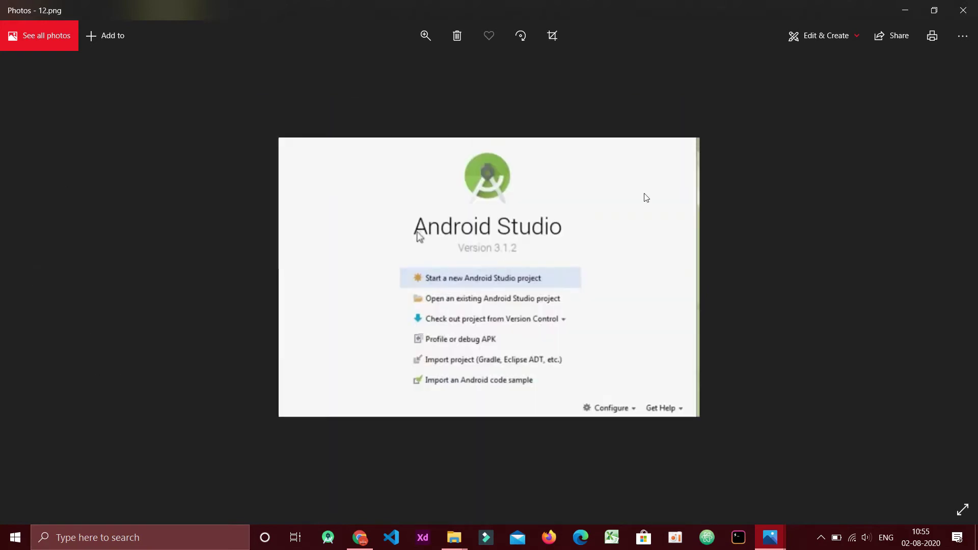
- Minimise the image viewer, launch Android Studio and start a new Android Studio project
click(904, 18)
click(904, 11)
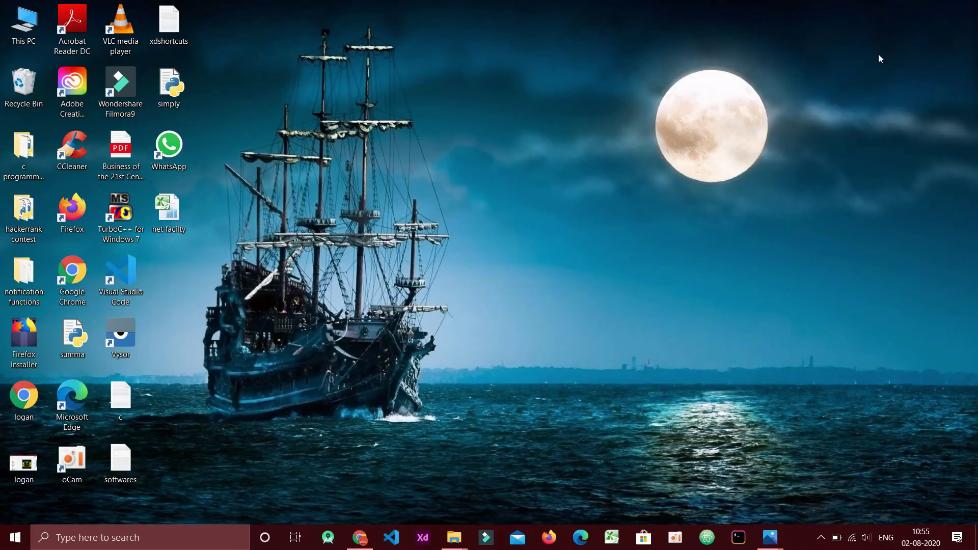
click(328, 537)
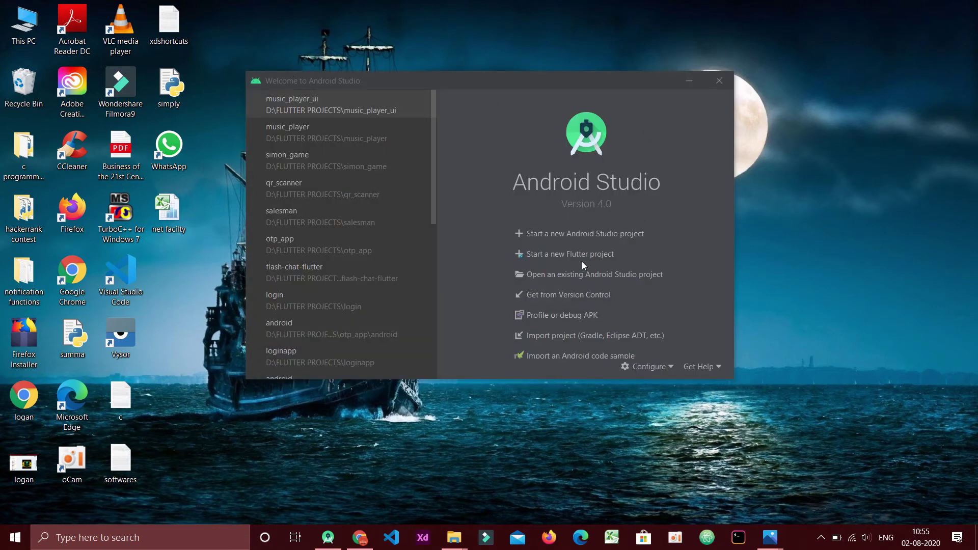
click(535, 198)
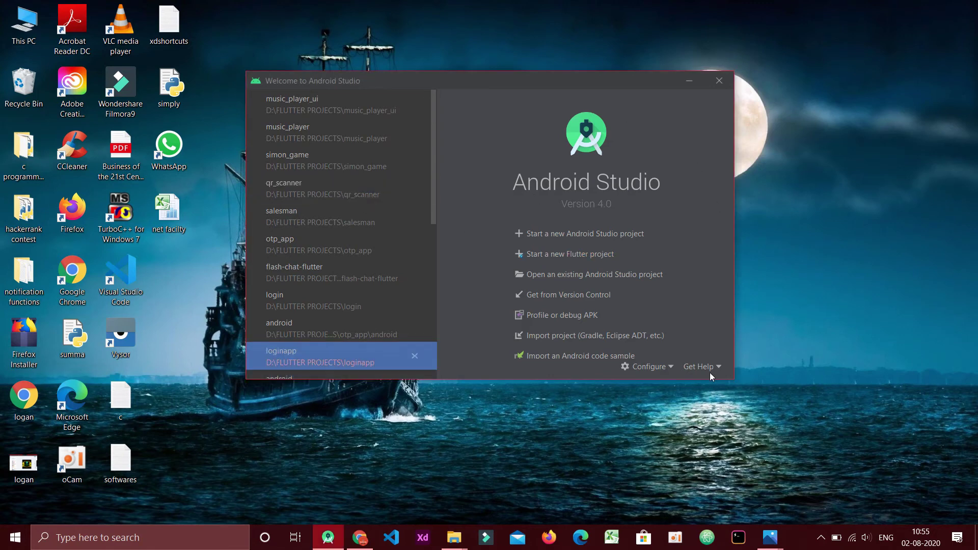
click(632, 235)
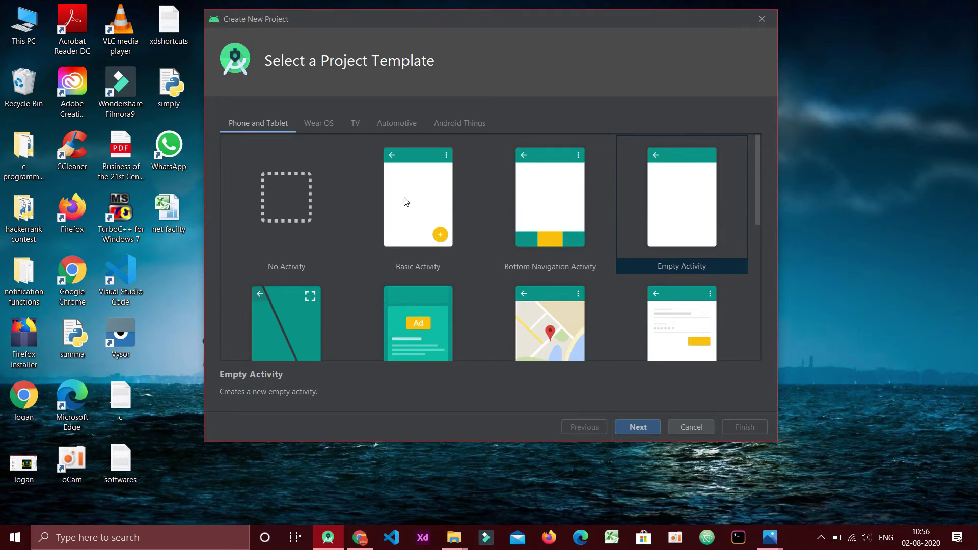
- Browse the Phone and Tablet project templates and continue with Empty Activity
scroll(404, 202, down, 2)
scroll(402, 203, down, 3)
scroll(489, 268, up, 5)
scroll(643, 192, down, 1)
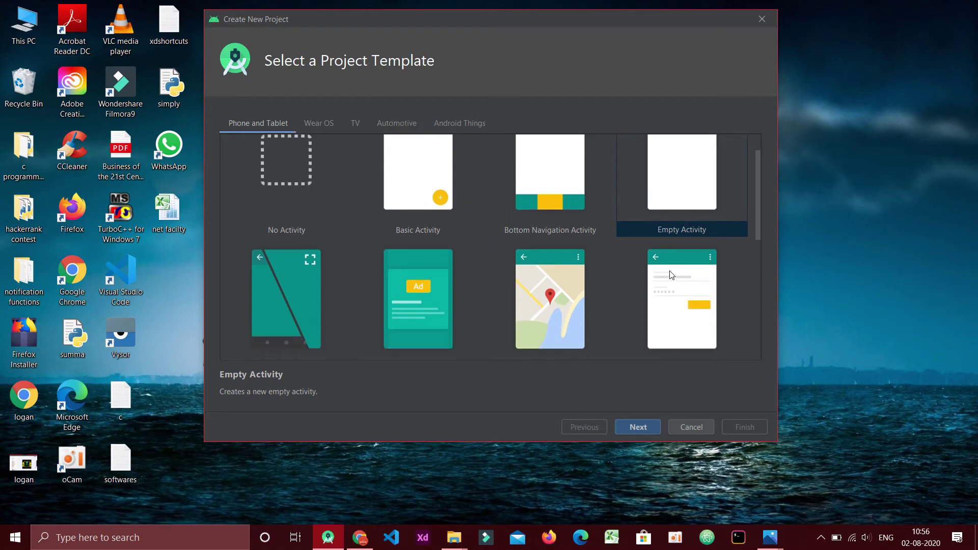
scroll(672, 275, down, 5)
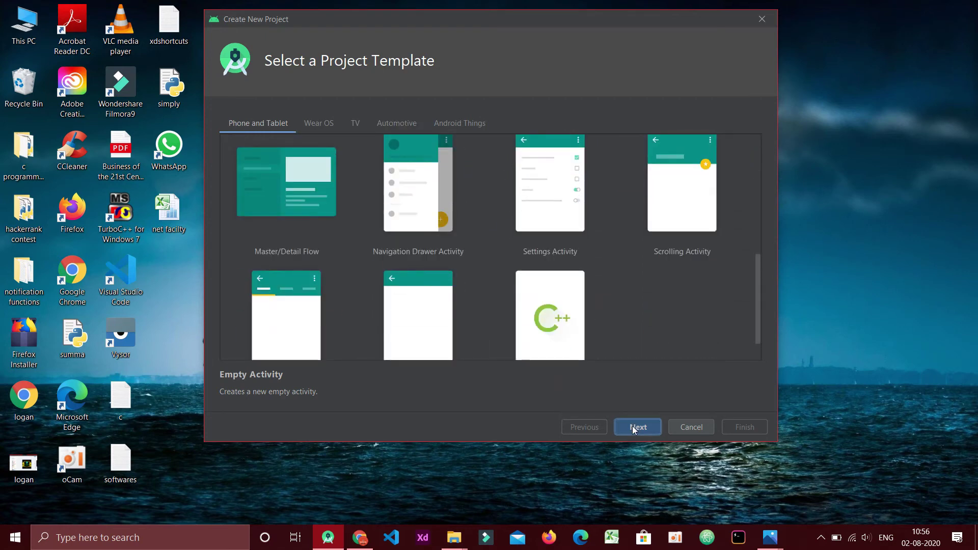
click(633, 428)
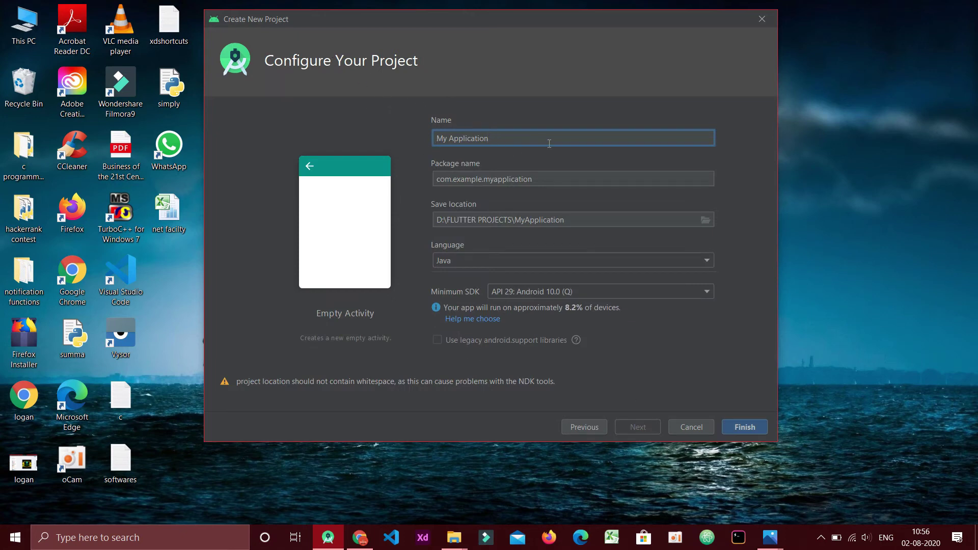
- Replace the default project name with Hello World
drag(494, 138, 413, 135)
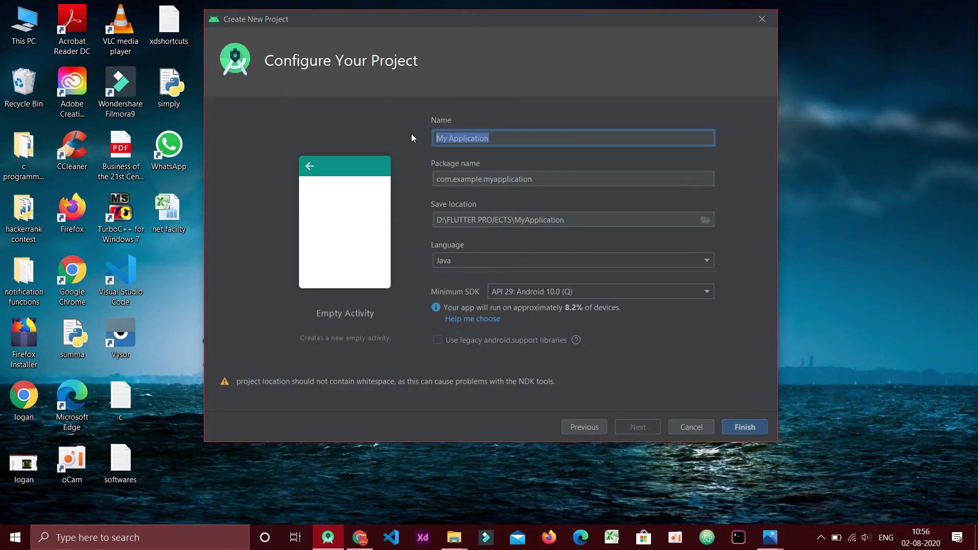
text(Hello)
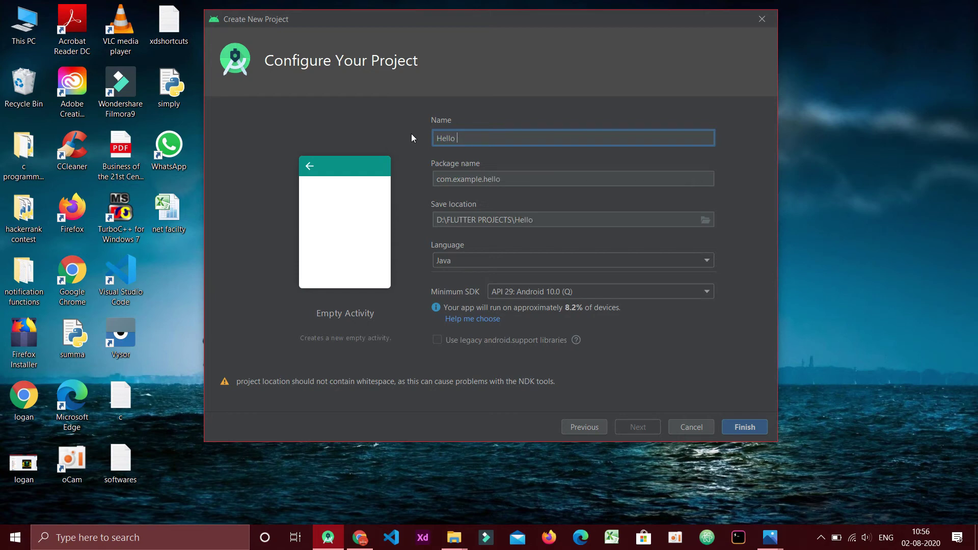
text( Wo)
text(rld)
- Set the project's save location to D:\AndroidStudioProjects and choose Java as its language
click(705, 220)
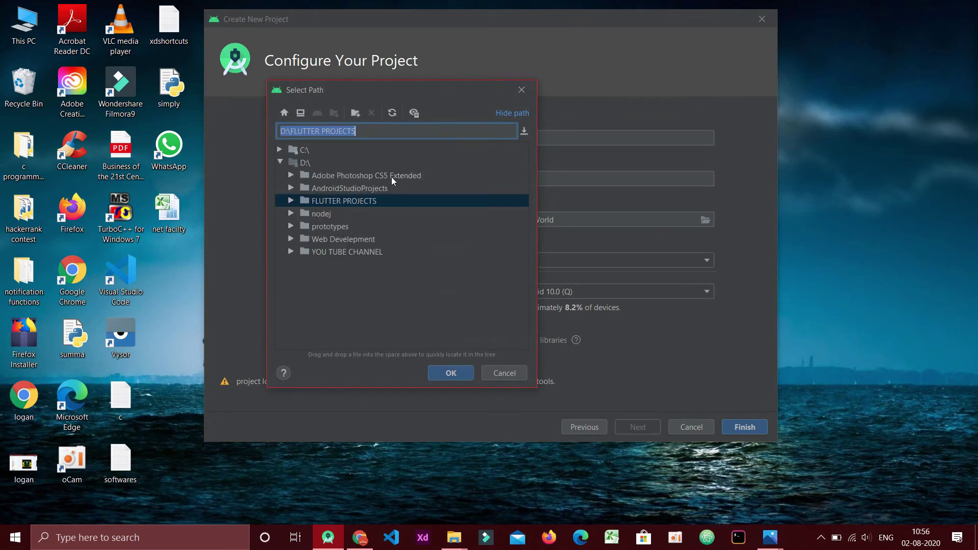
click(384, 188)
click(439, 376)
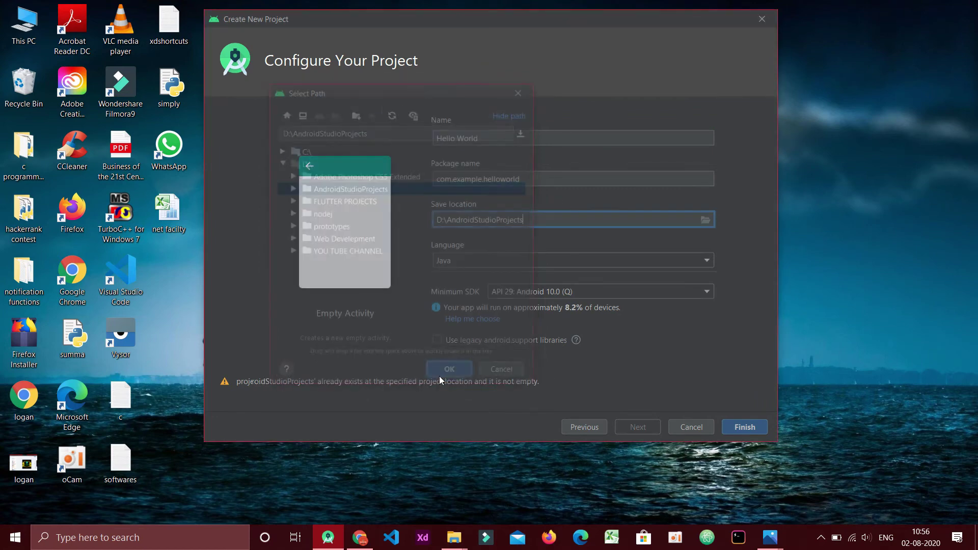
click(469, 261)
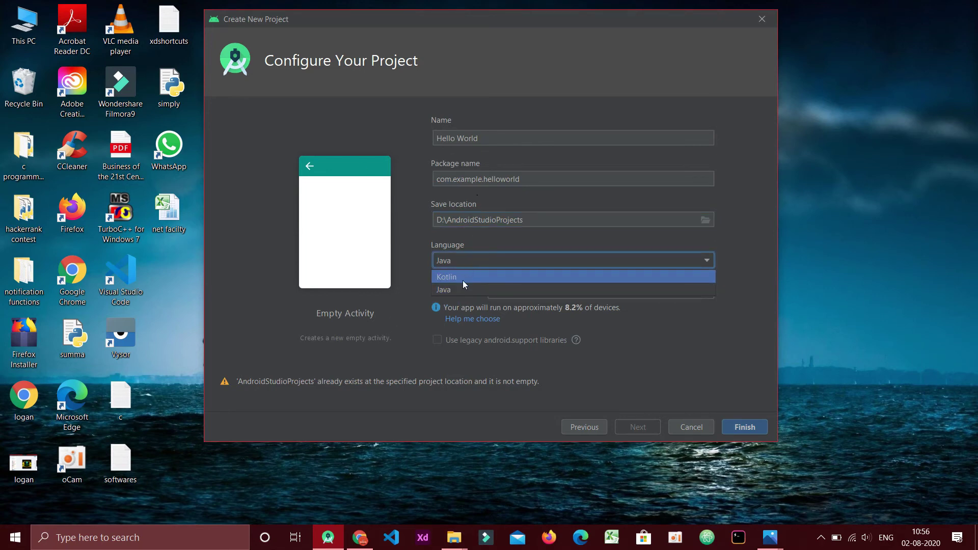
click(452, 289)
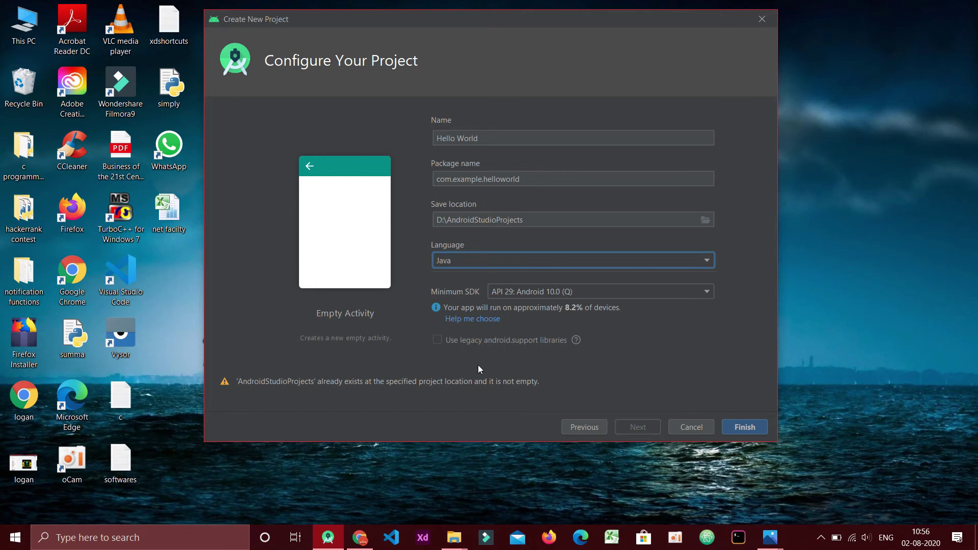
- Set the minimum SDK to API 19: Android 4.4 (KitKat) and create the project
click(695, 293)
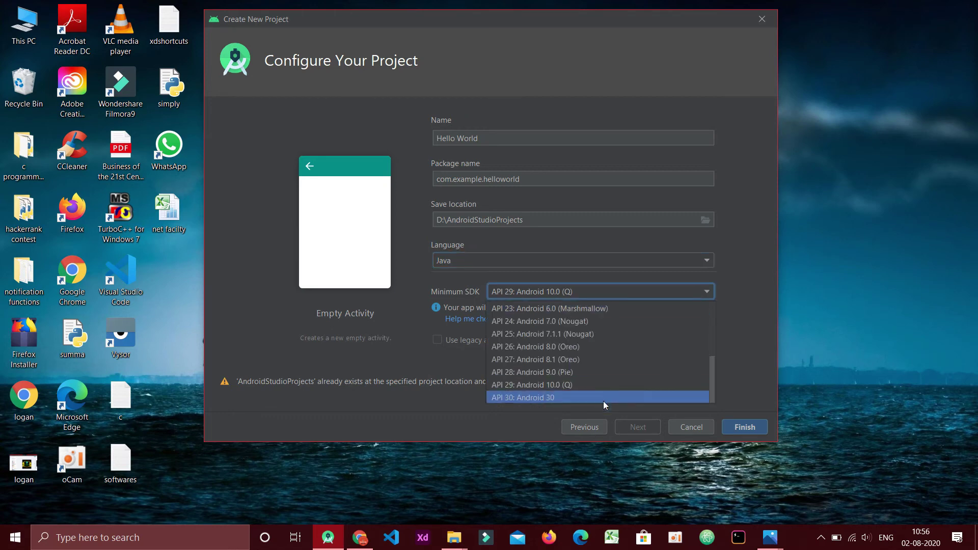
click(609, 419)
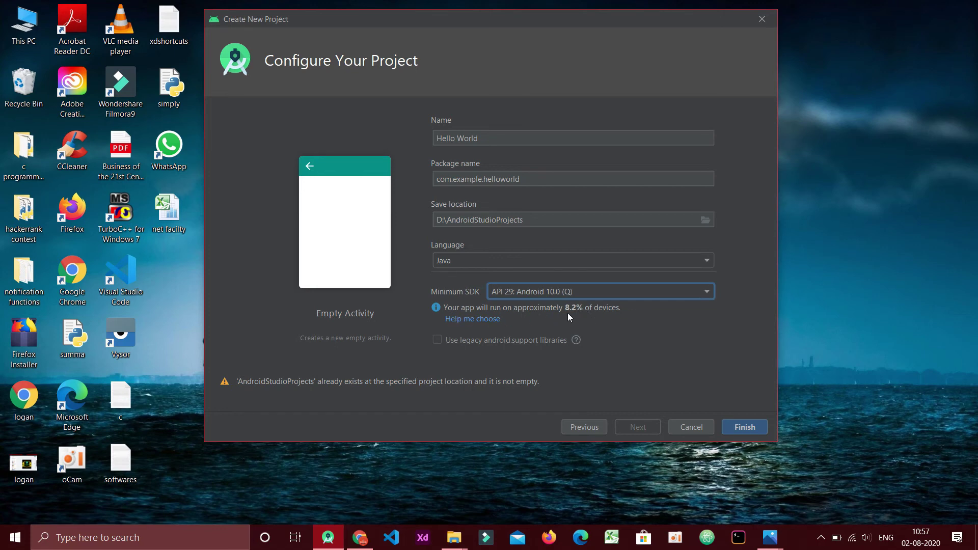
click(701, 291)
scroll(668, 341, up, 3)
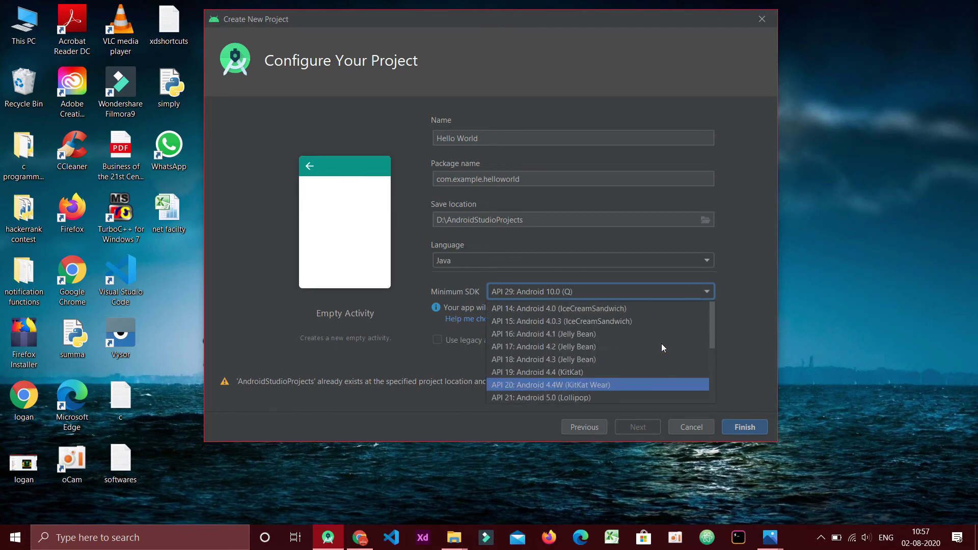
scroll(612, 372, down, 2)
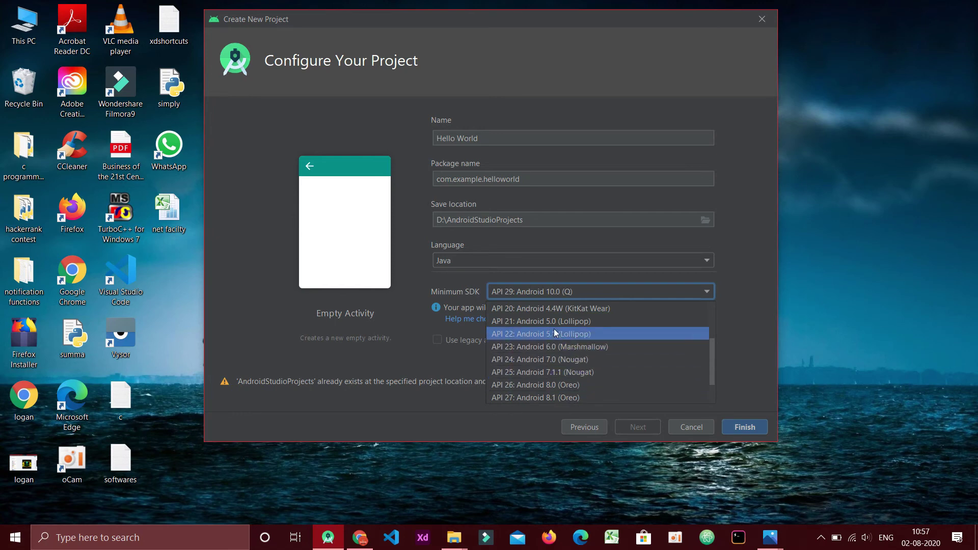
scroll(553, 328, up, 2)
click(520, 337)
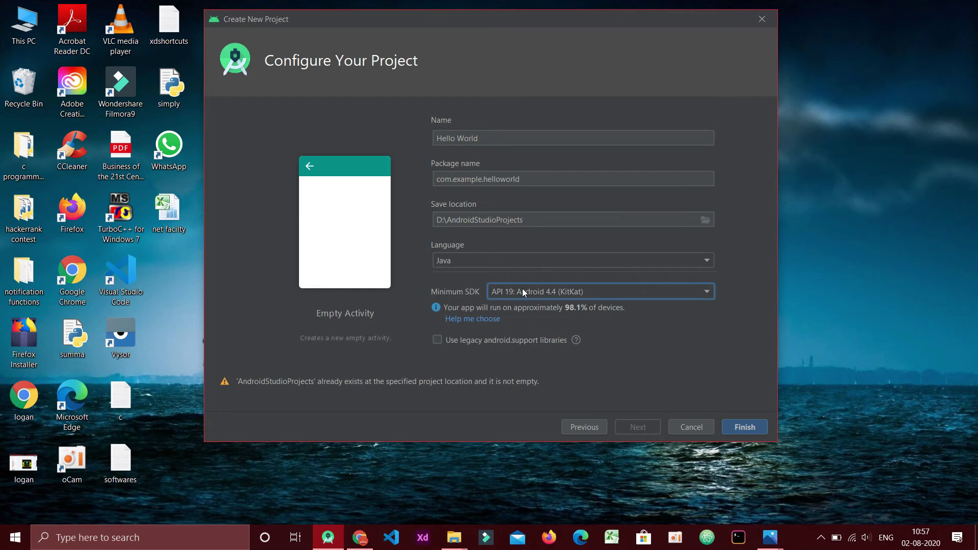
click(744, 428)
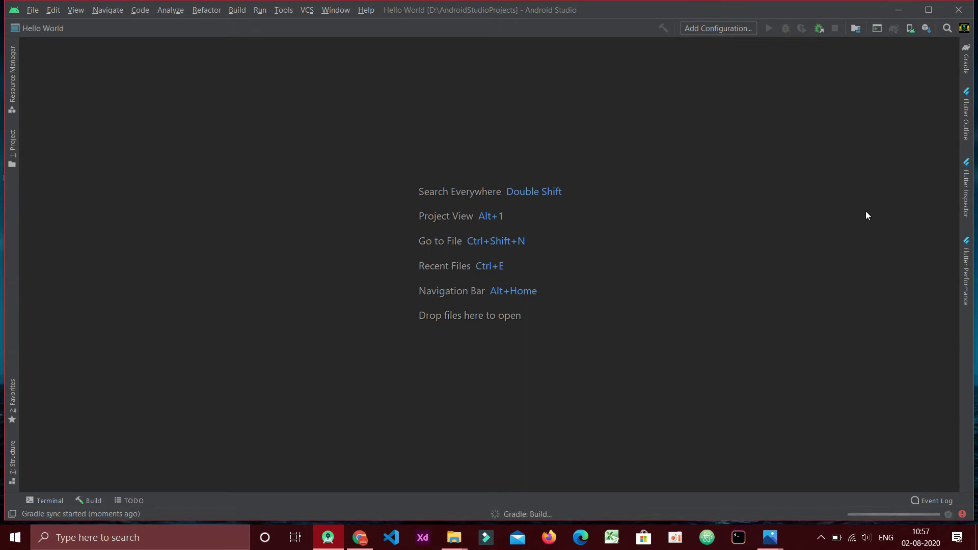
- Switch to Chrome and begin a search in a new tab for how to enable USB debugging in Android
click(929, 10)
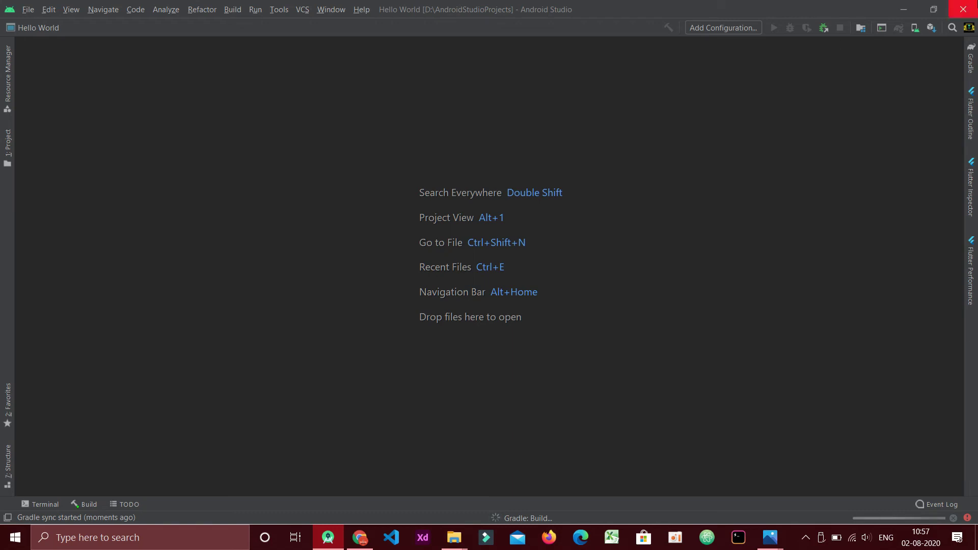
click(907, 8)
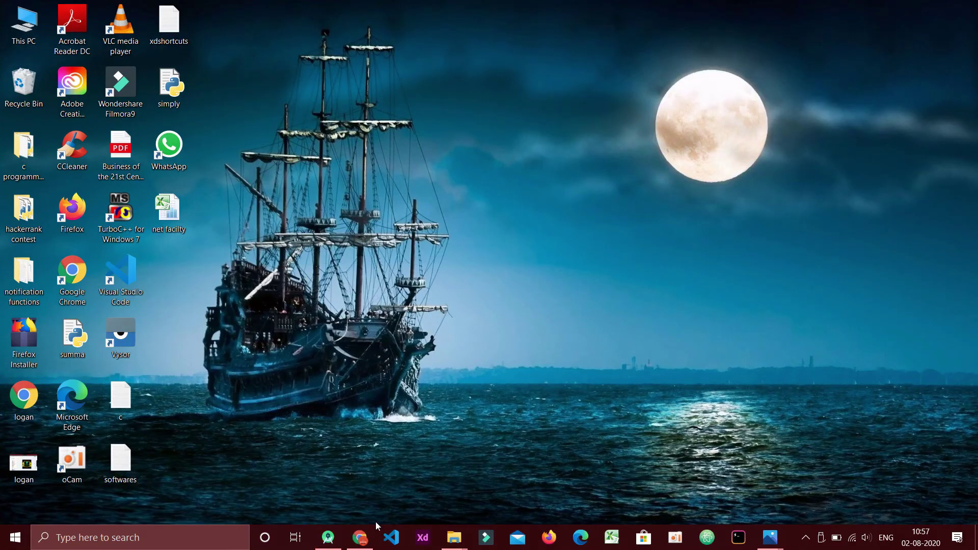
click(360, 537)
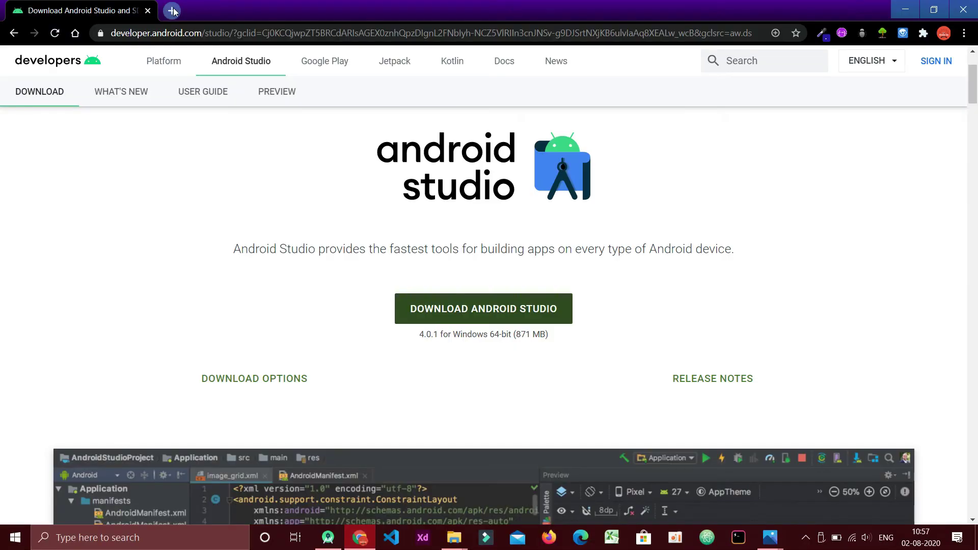
click(171, 10)
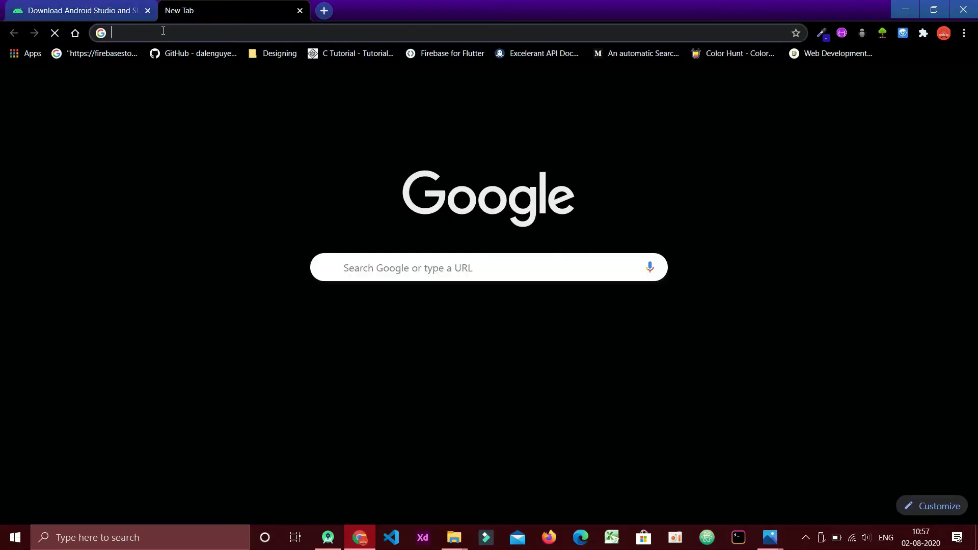
text(how)
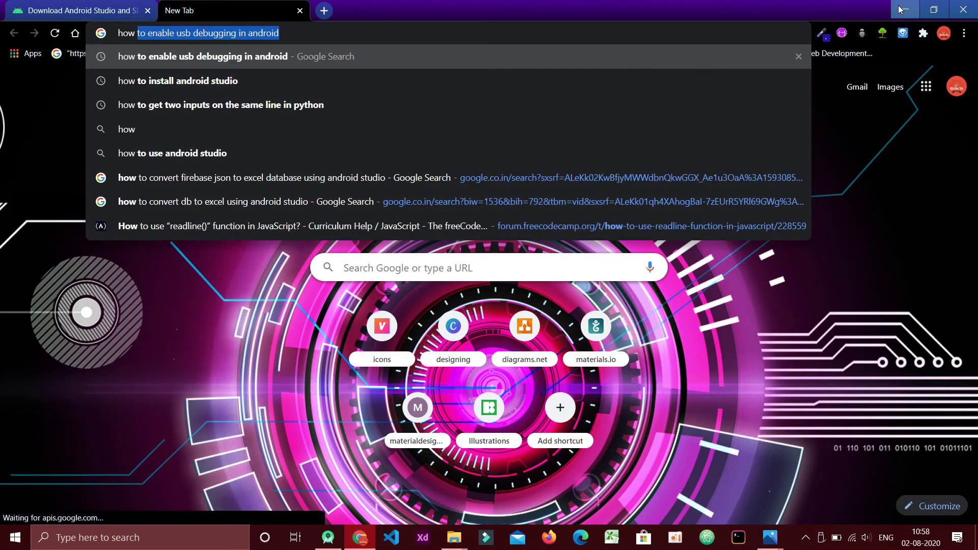
click(904, 9)
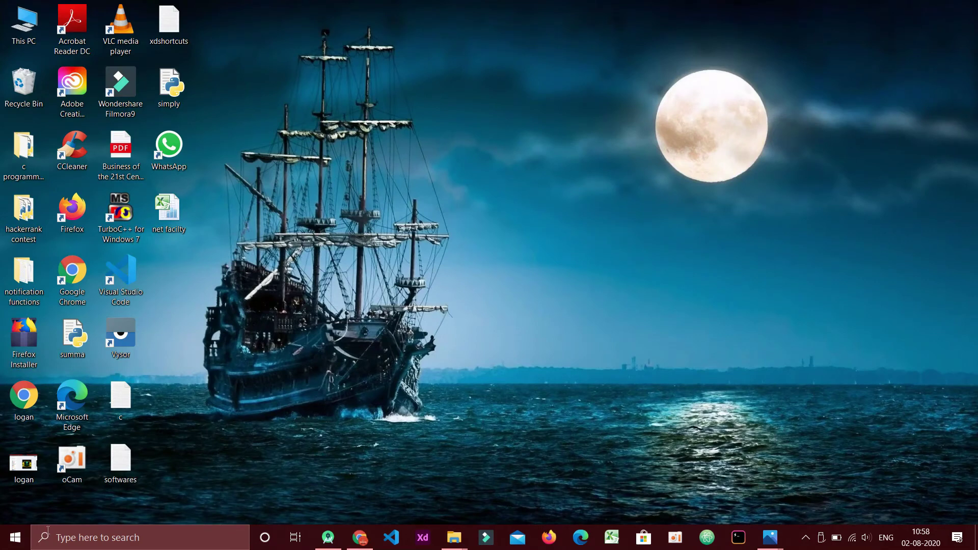
- Find the Vysor app on the computer and launch it
click(102, 538)
text(vyso)
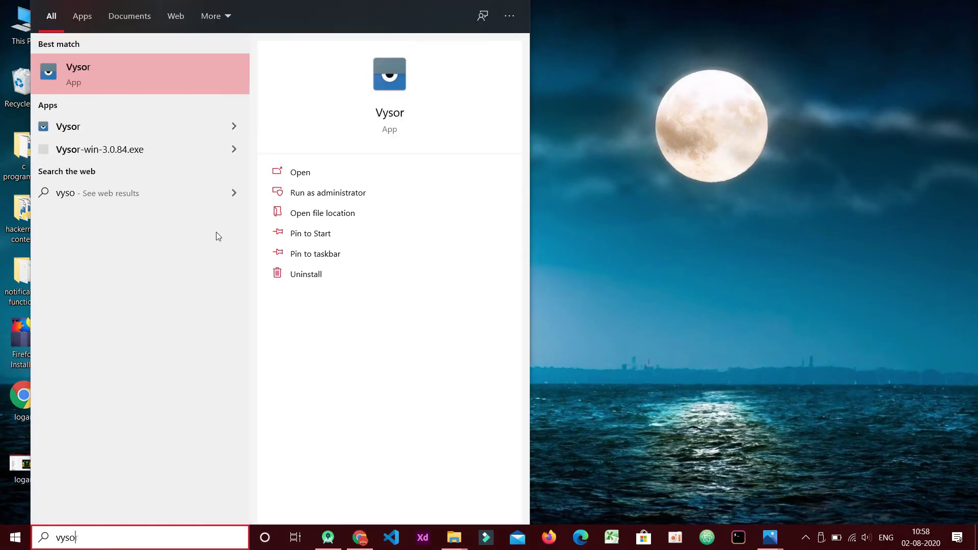
text(r)
key(Return)
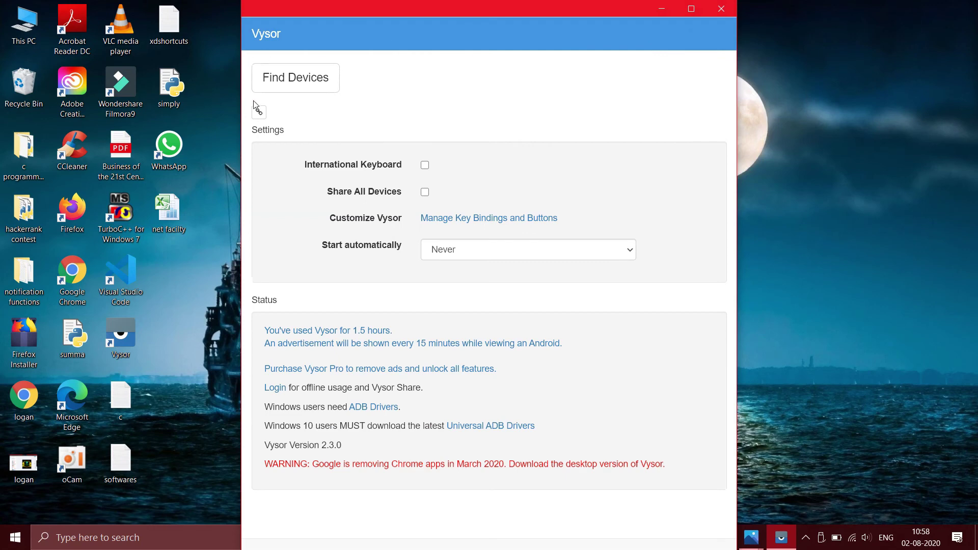
- Connect Vysor to the Android from Android device and close its main window, keeping the phone mirror open
click(303, 88)
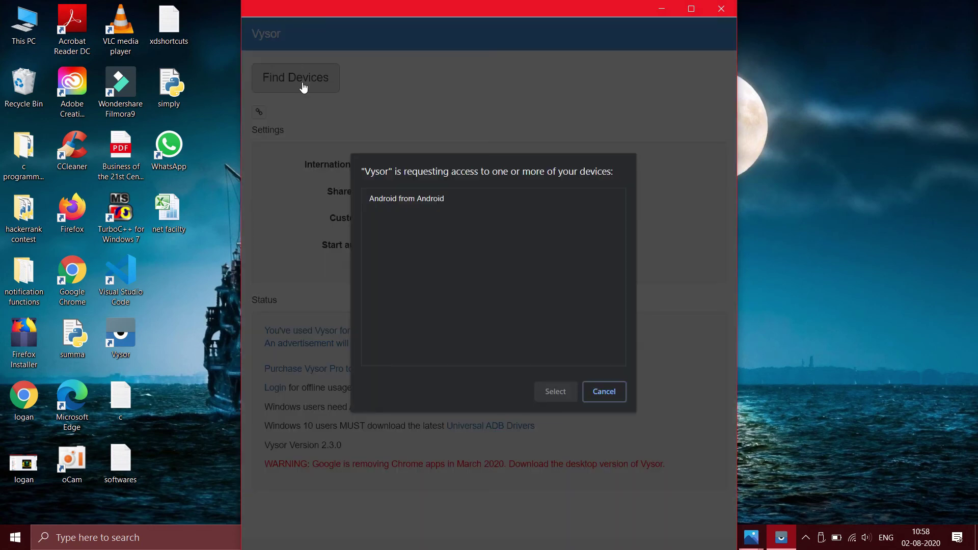
click(432, 198)
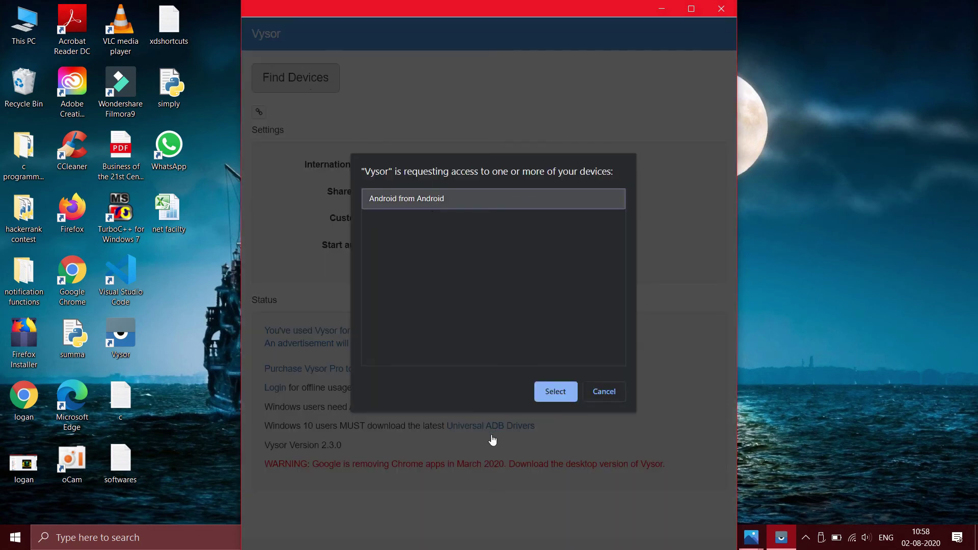
click(555, 398)
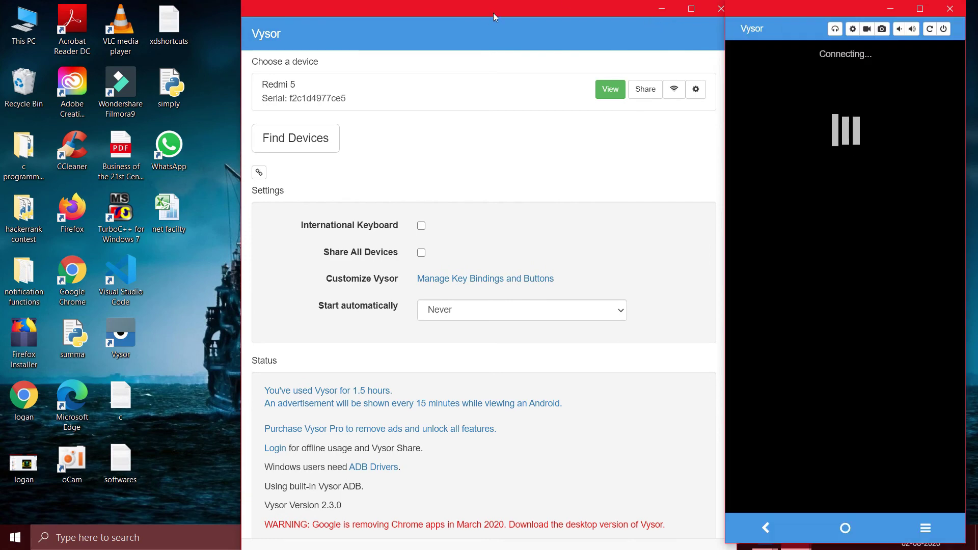
drag(495, 13, 390, 22)
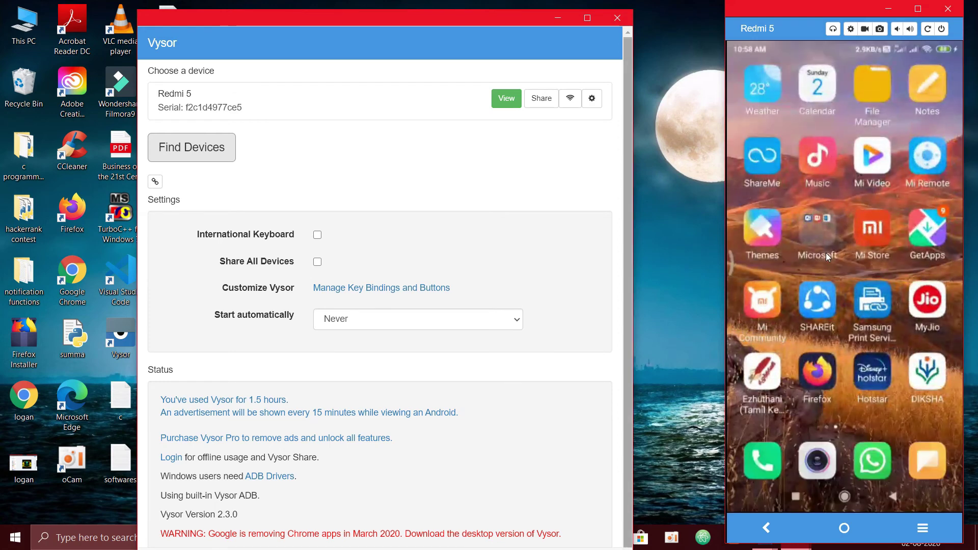
click(616, 20)
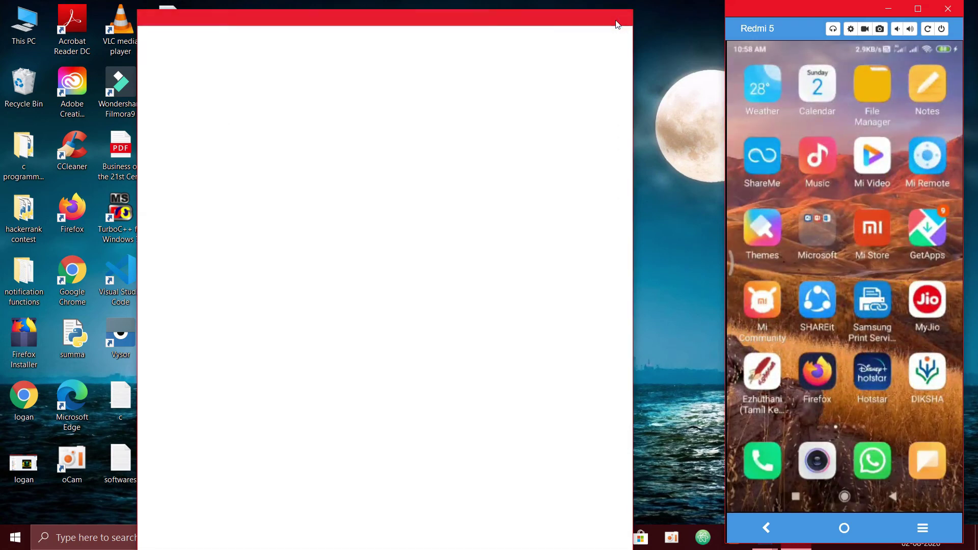
- Switch to Android Studio and look through the hardware and system image choices for a Pixel 2 virtual device
click(330, 537)
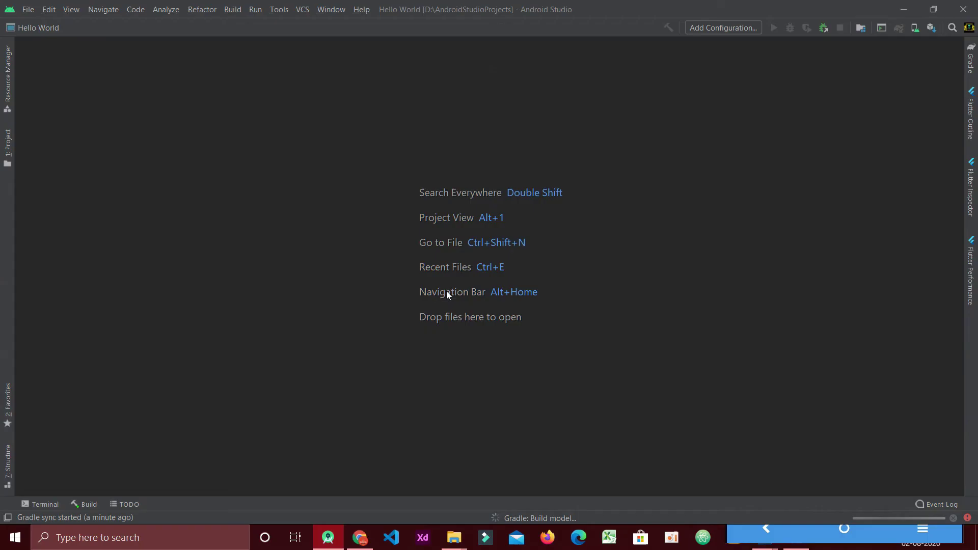
click(915, 28)
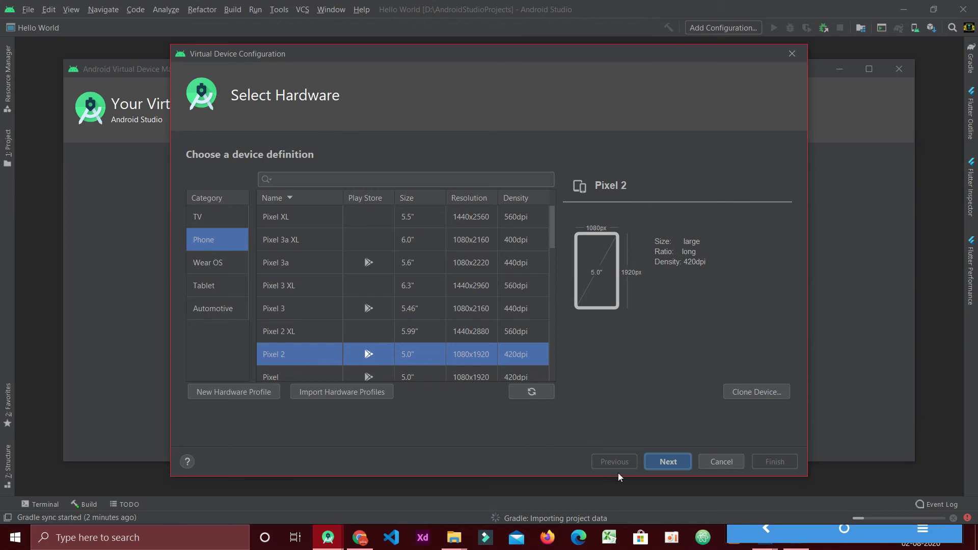
click(677, 463)
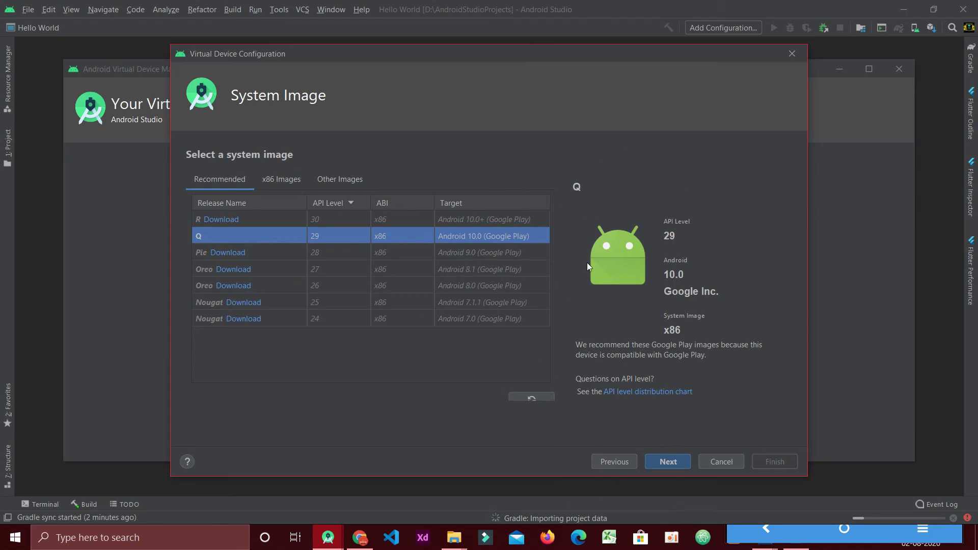
click(786, 56)
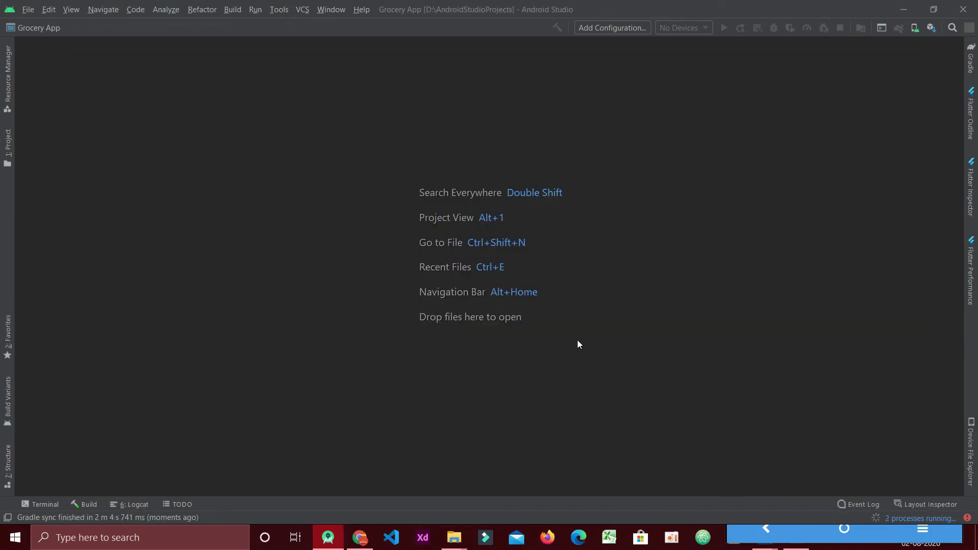
- Open MainActivity from the com.example.groceryapp package in the app module's java folder
click(8, 152)
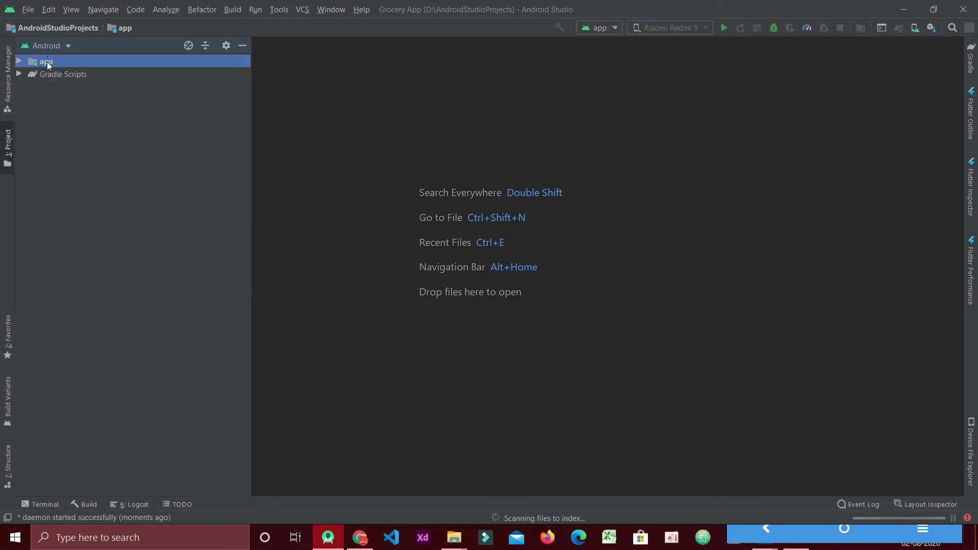
double_click(47, 62)
click(38, 86)
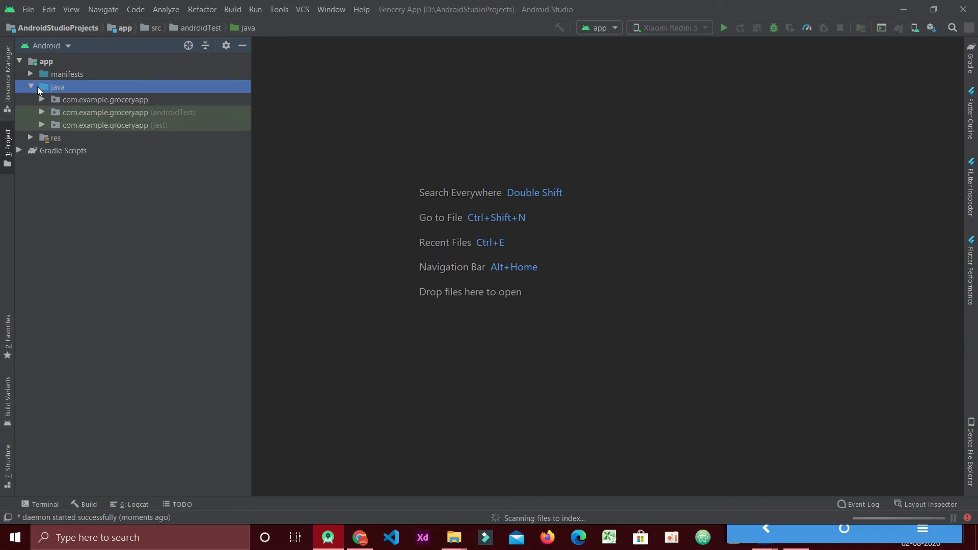
click(43, 102)
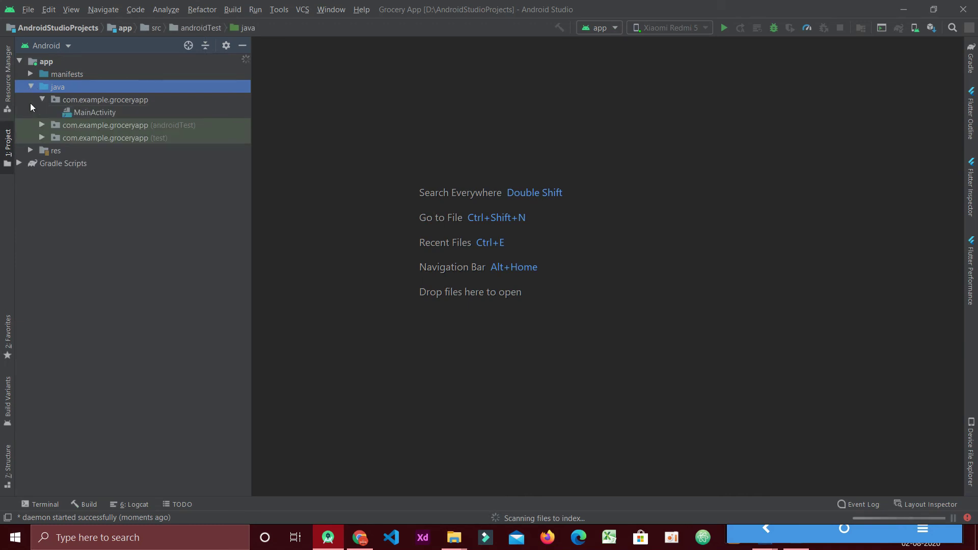
click(75, 115)
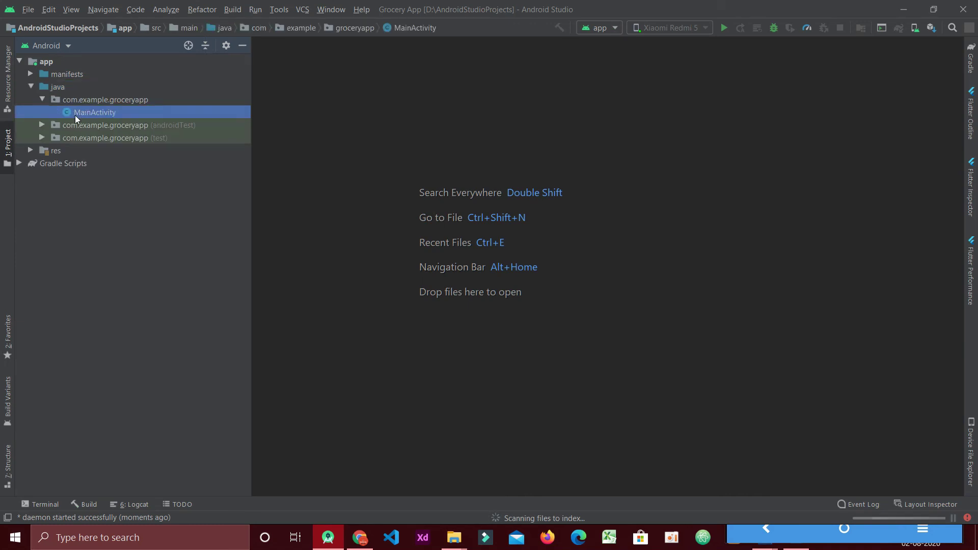
double_click(75, 115)
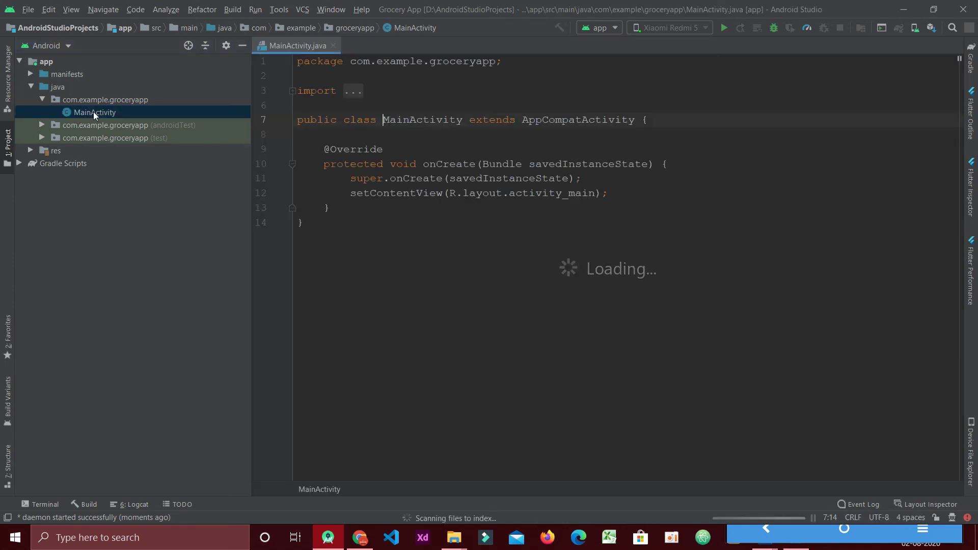
click(393, 226)
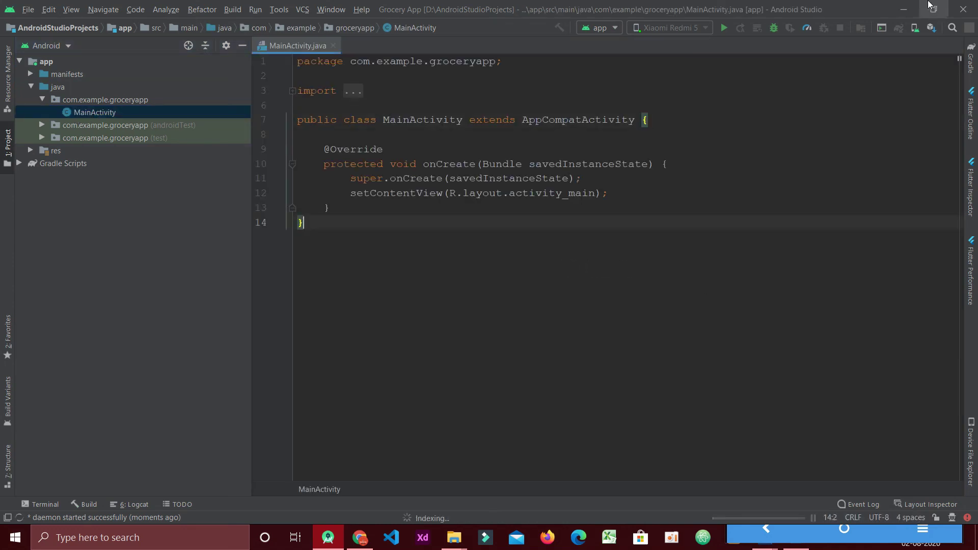
click(902, 10)
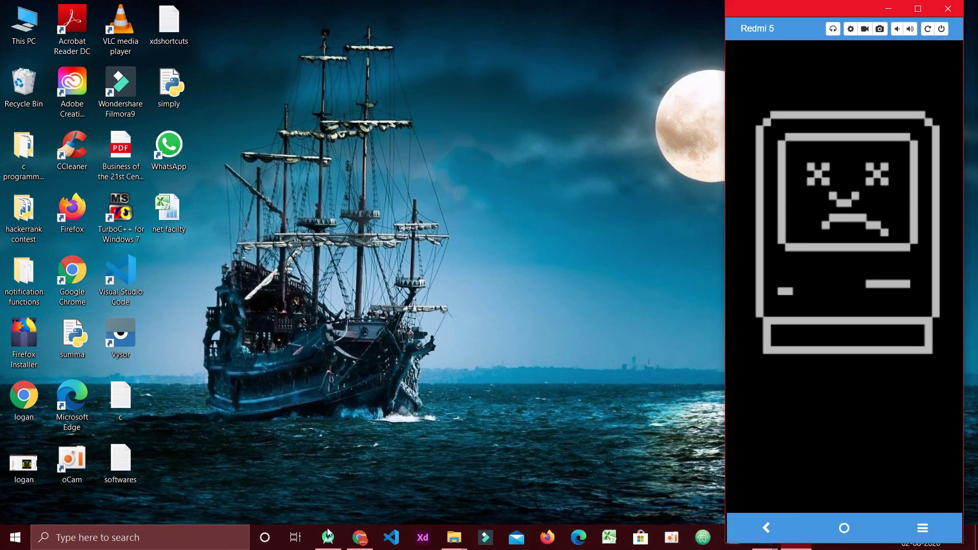
click(329, 545)
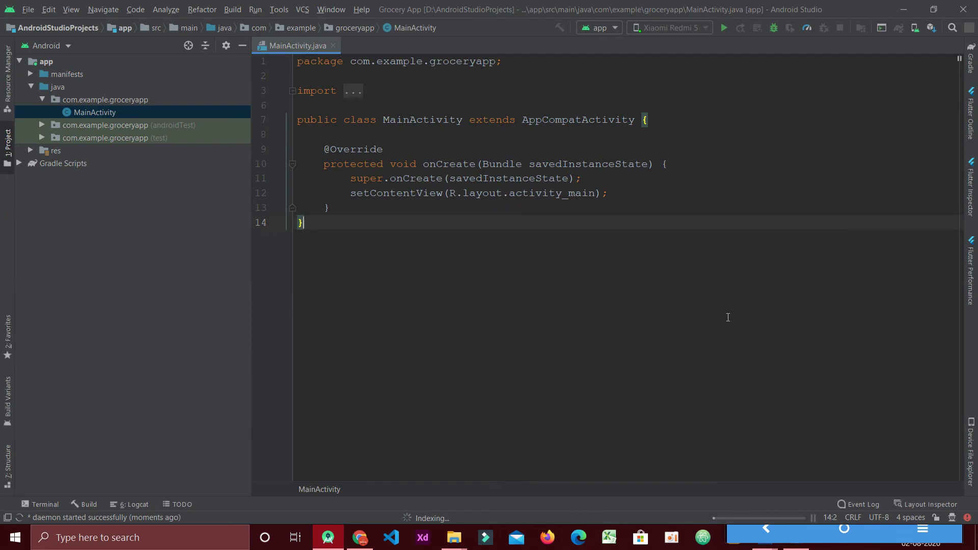
- Open activity_main.xml from the layout folder of the app's res resources
double_click(50, 151)
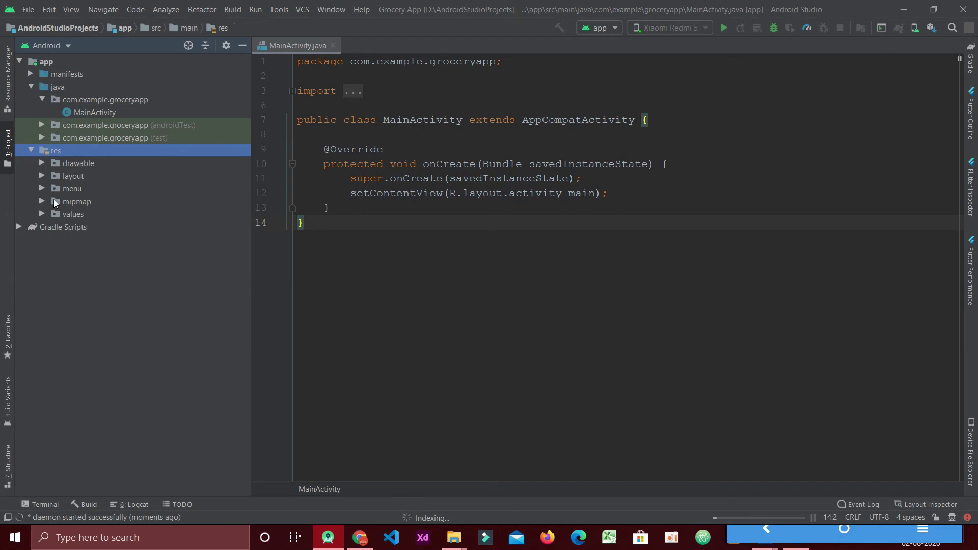
click(42, 176)
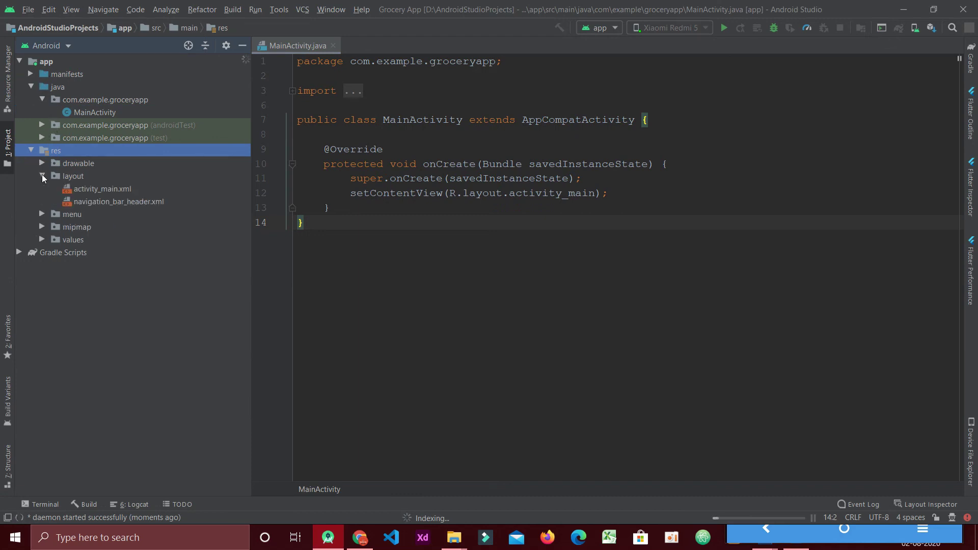
click(61, 188)
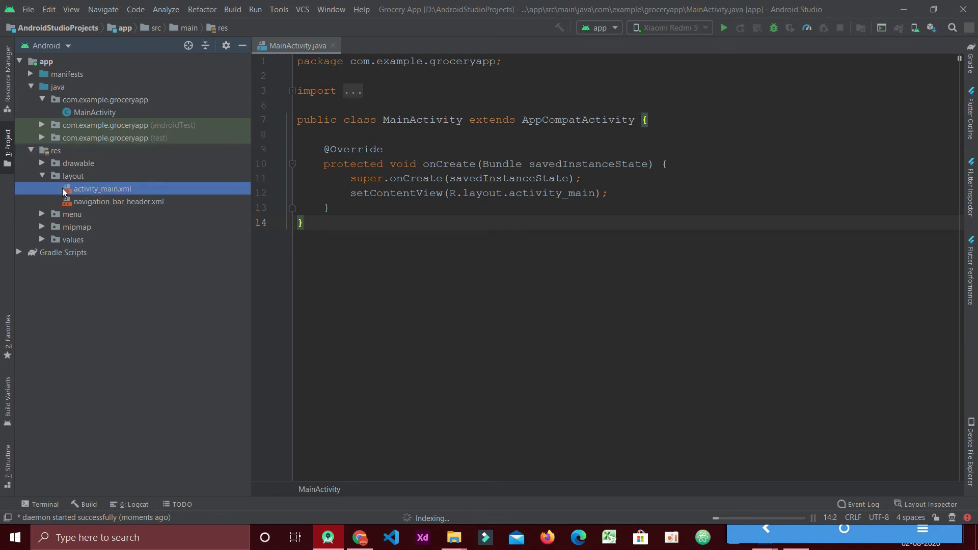
double_click(63, 190)
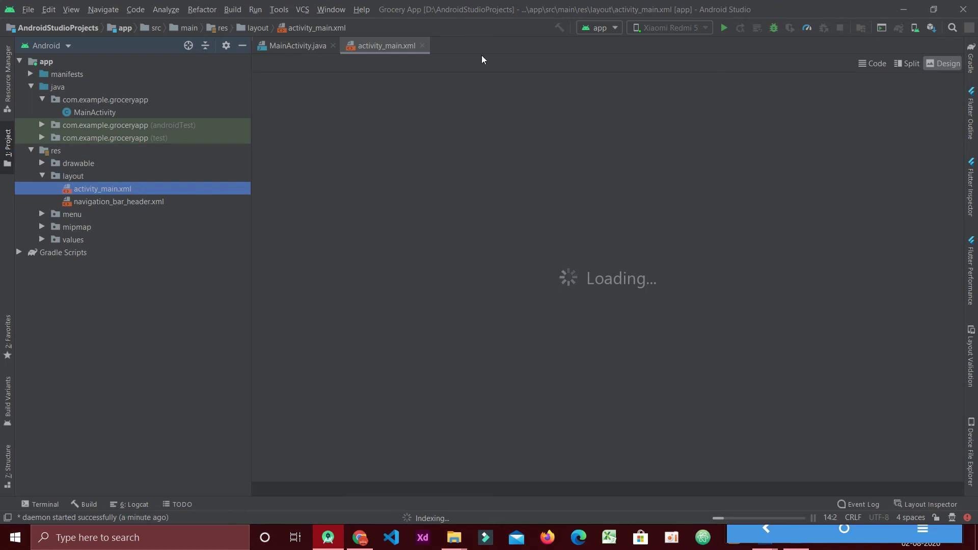
- Close the activity_main.xml and MainActivity.java files, and minimize Android Studio and the phone mirror window
click(421, 45)
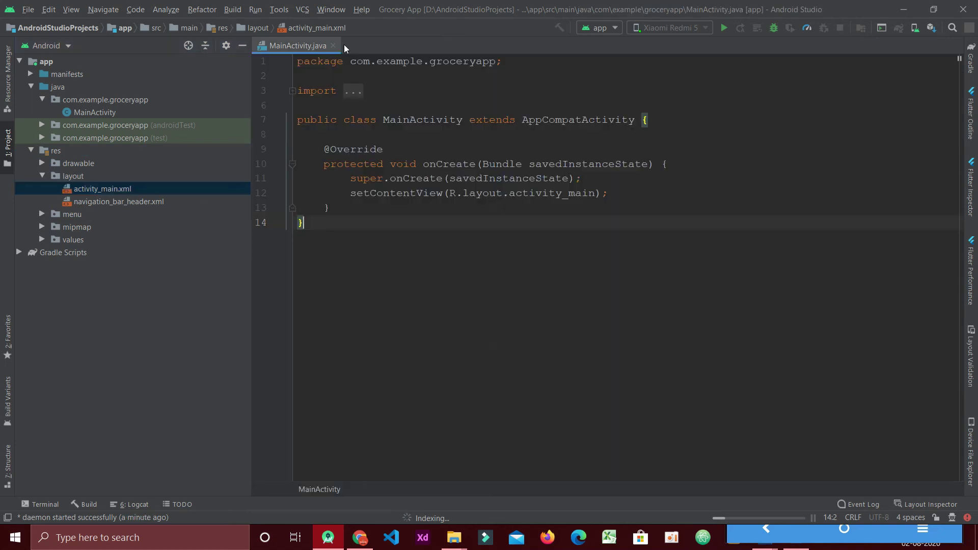
click(333, 45)
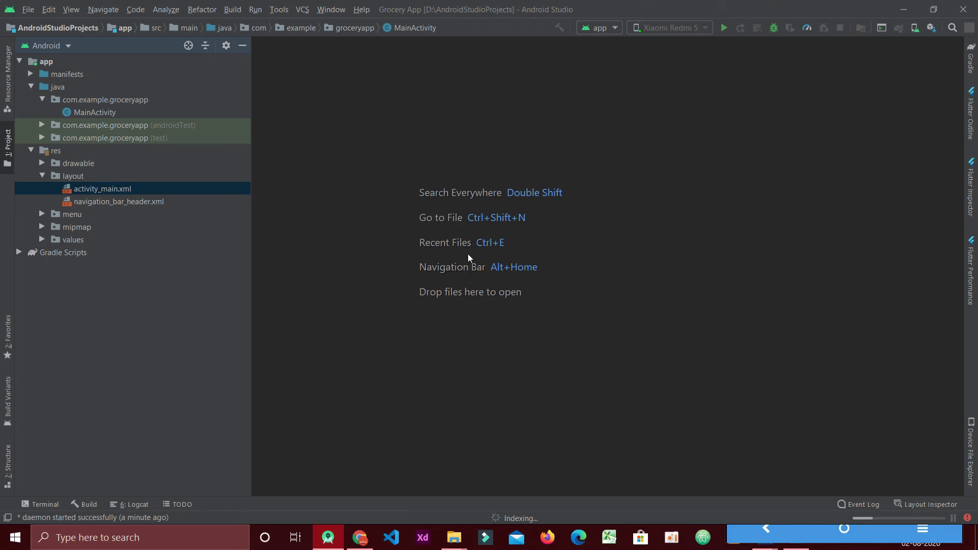
click(905, 9)
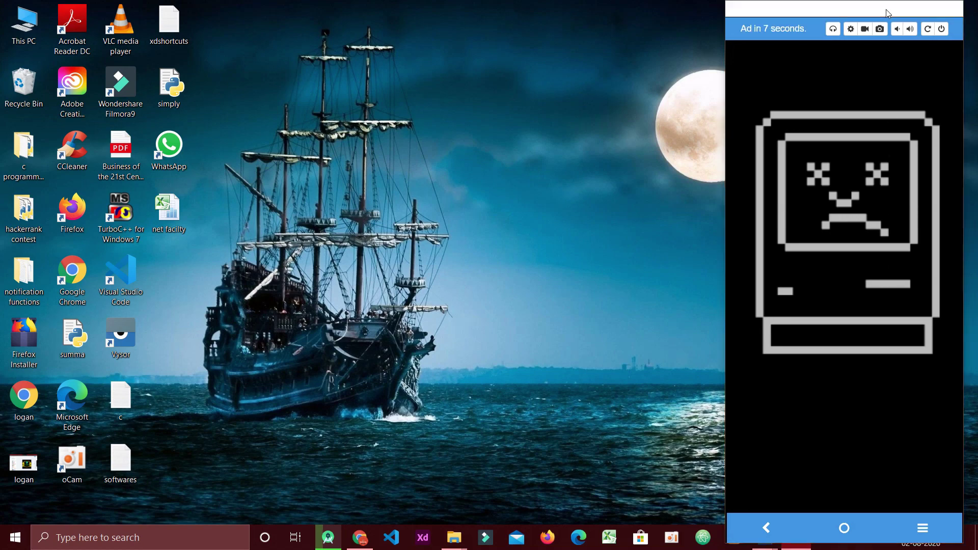
click(889, 9)
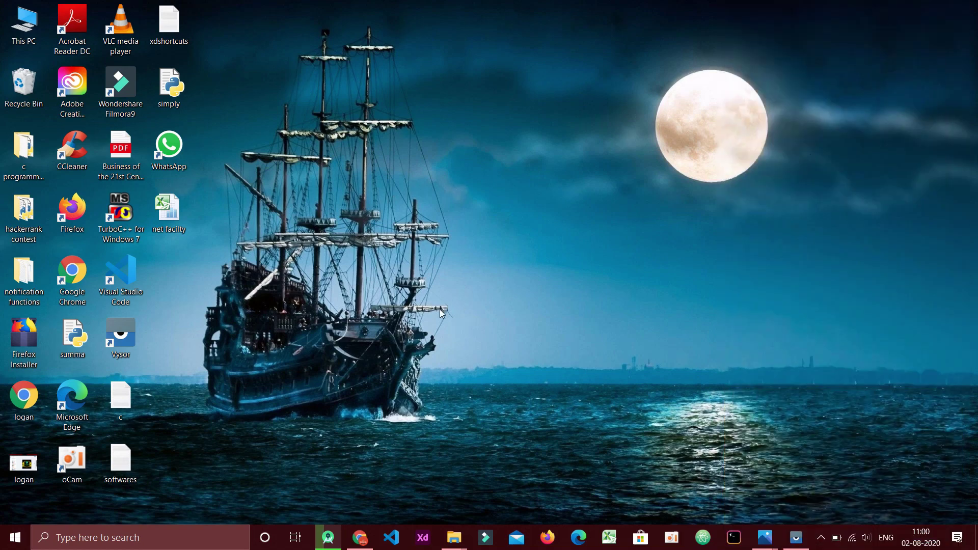